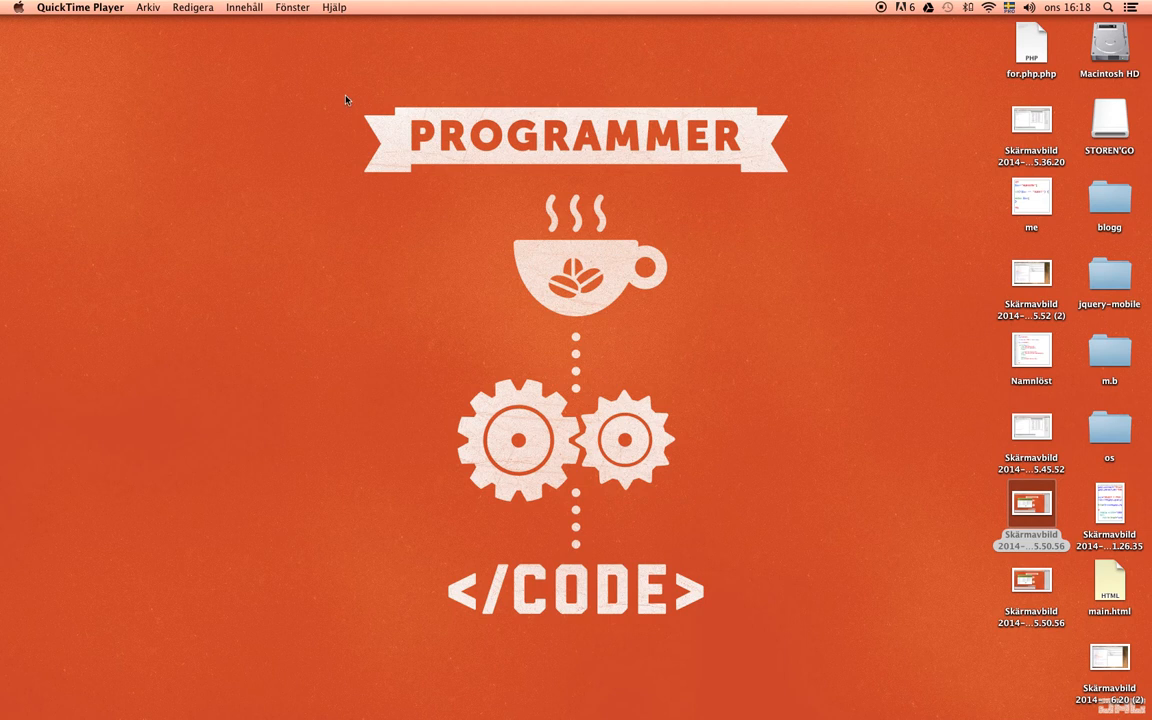
# - Switch to Safari's minimized Plesk Databases window and enlarge it to fill the screen
pyautogui.click(546, 130)
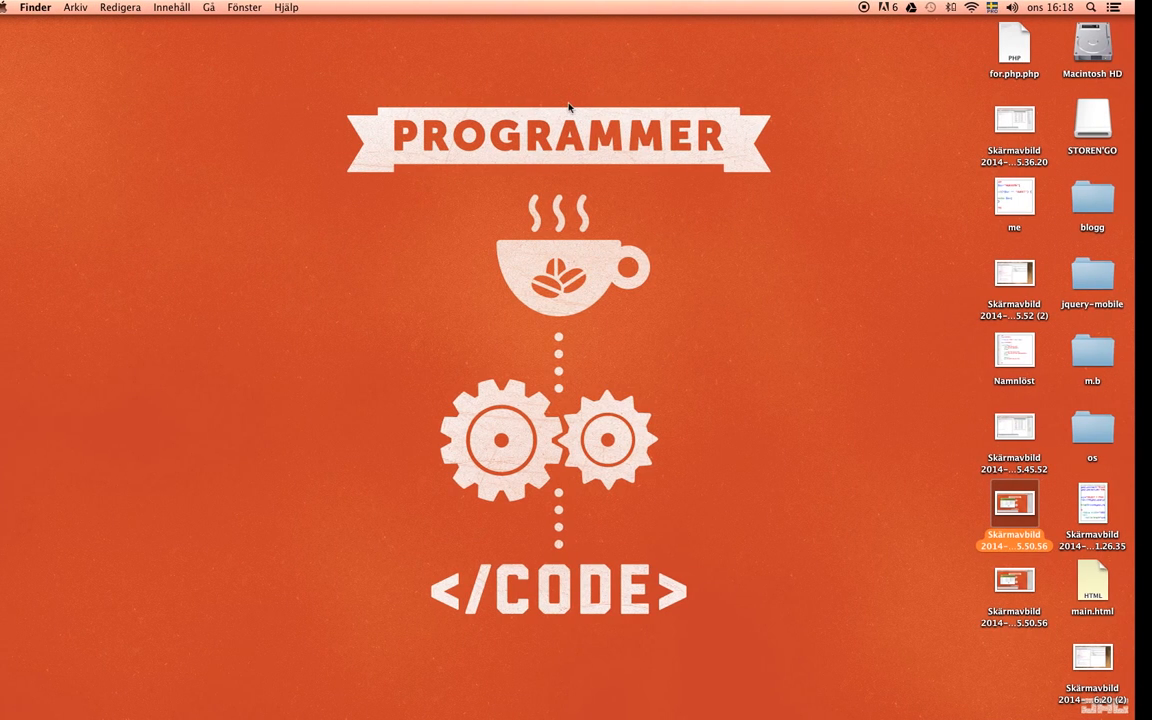
pyautogui.moveTo(705, 712)
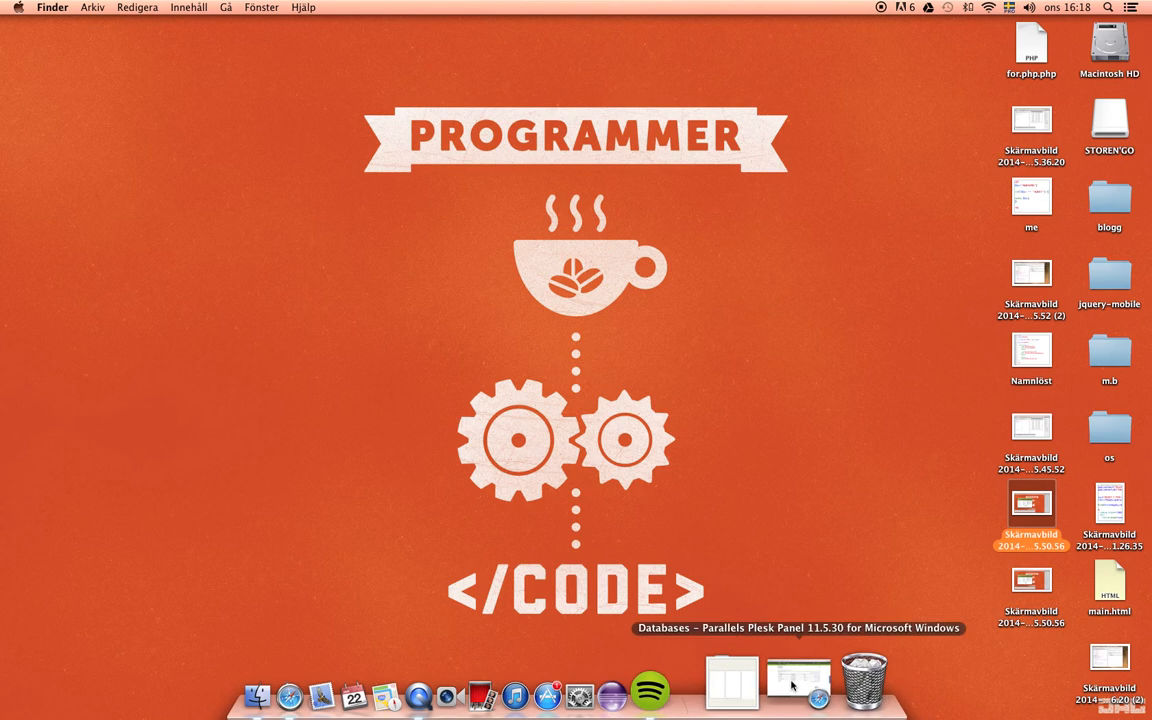
pyautogui.click(792, 685)
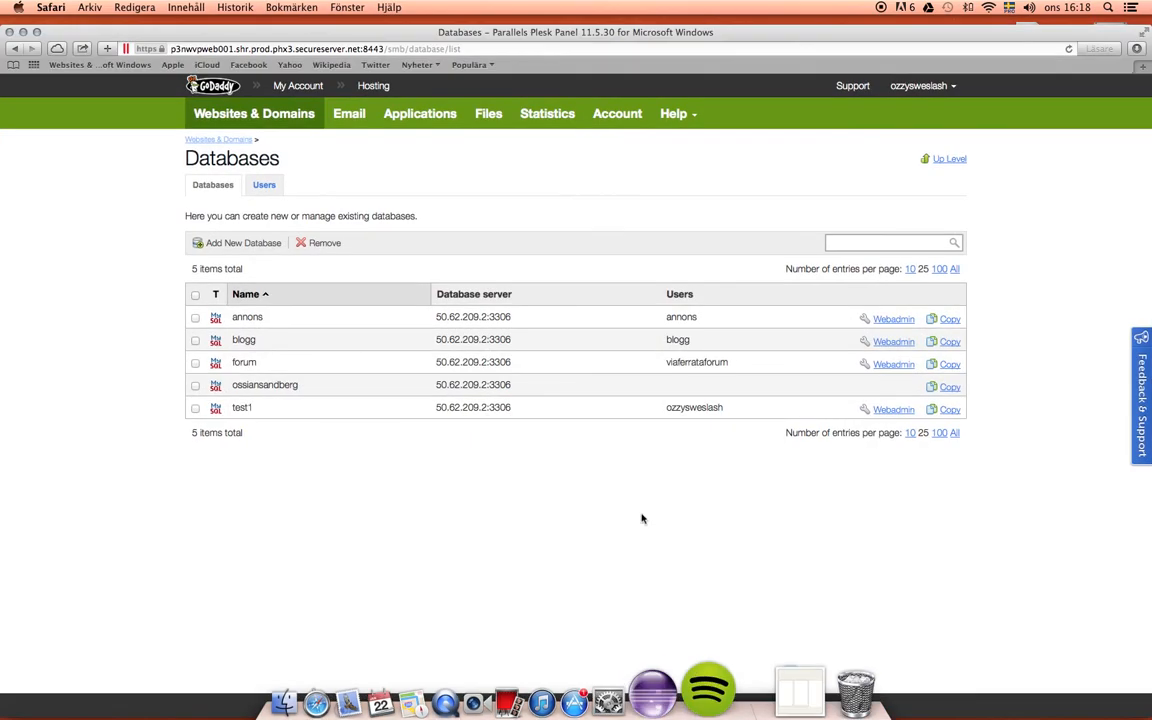
pyautogui.click(36, 32)
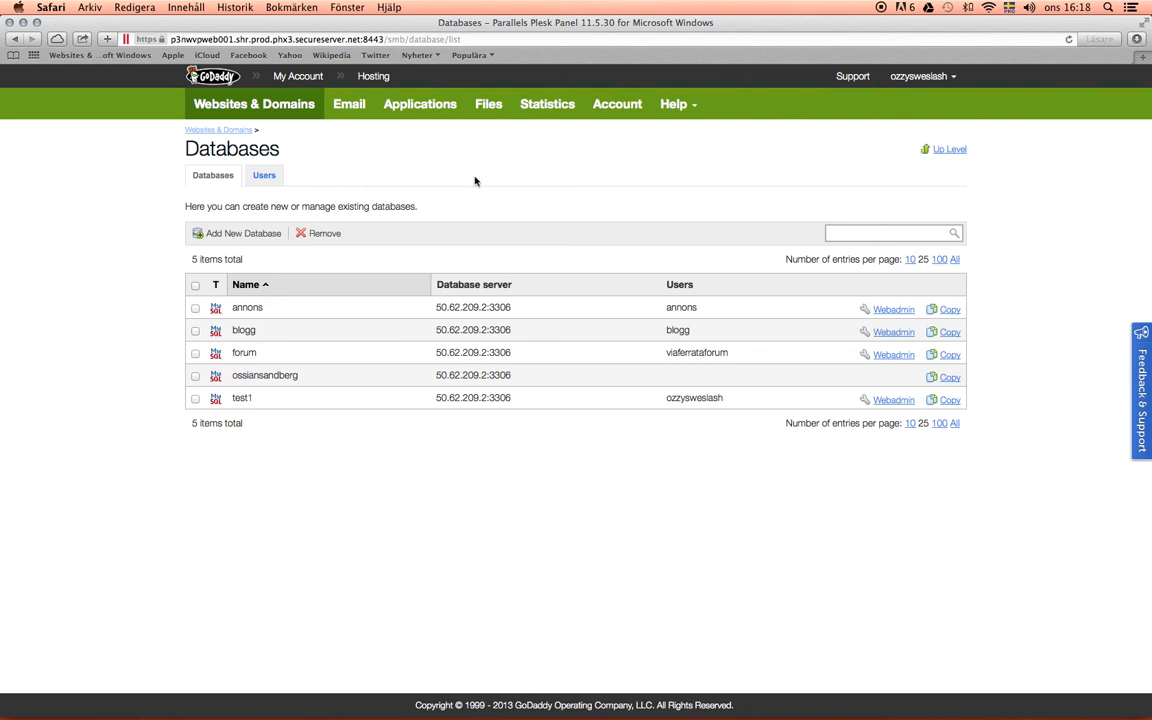
# - Start a new database named php_tutorial and set its type to MySQL
pyautogui.click(232, 236)
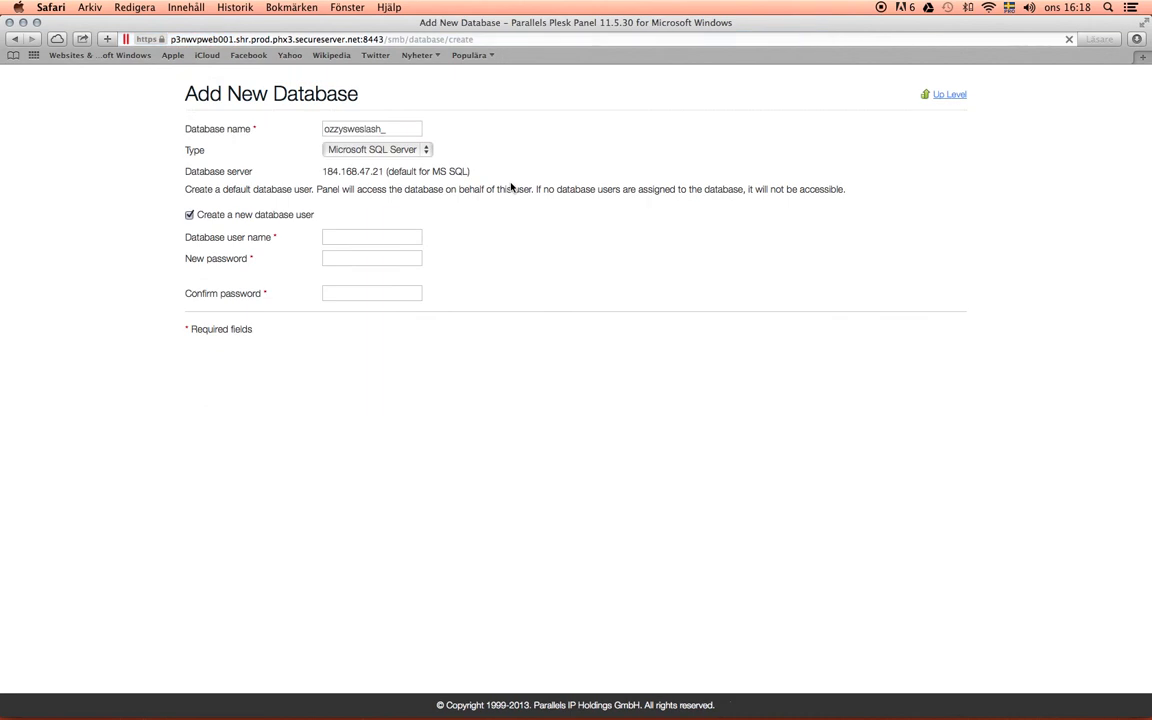
pyautogui.moveTo(401, 207); pyautogui.dragTo(321, 210)
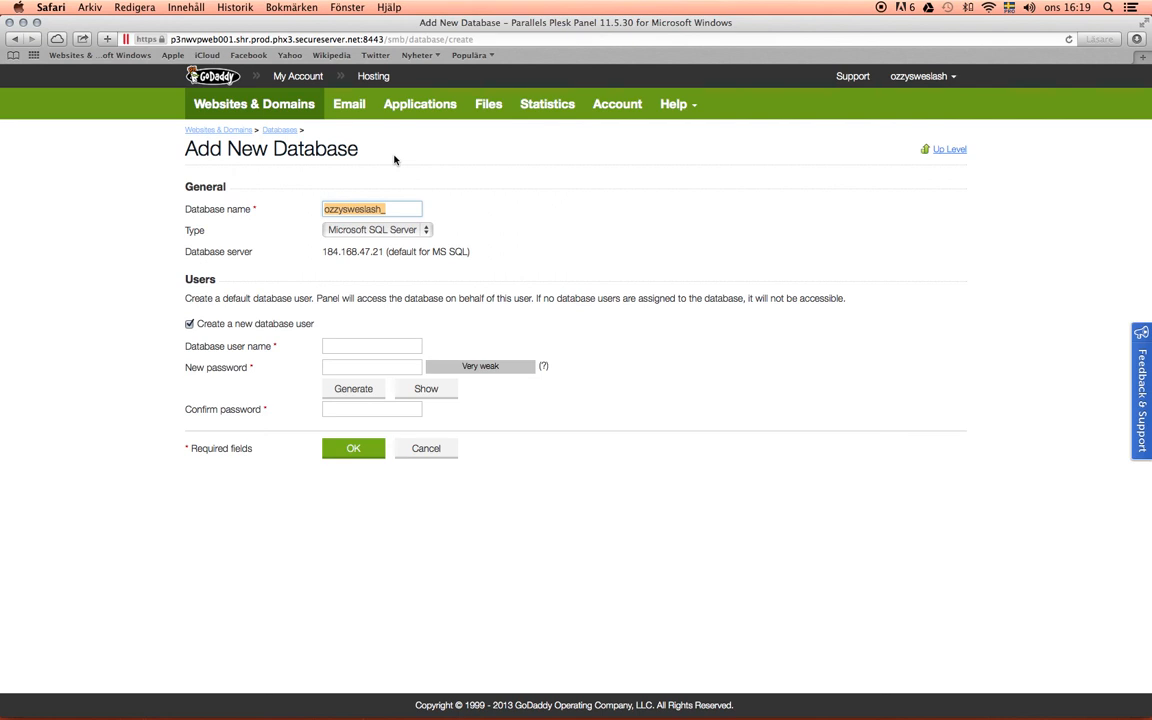
pyautogui.write('php_')
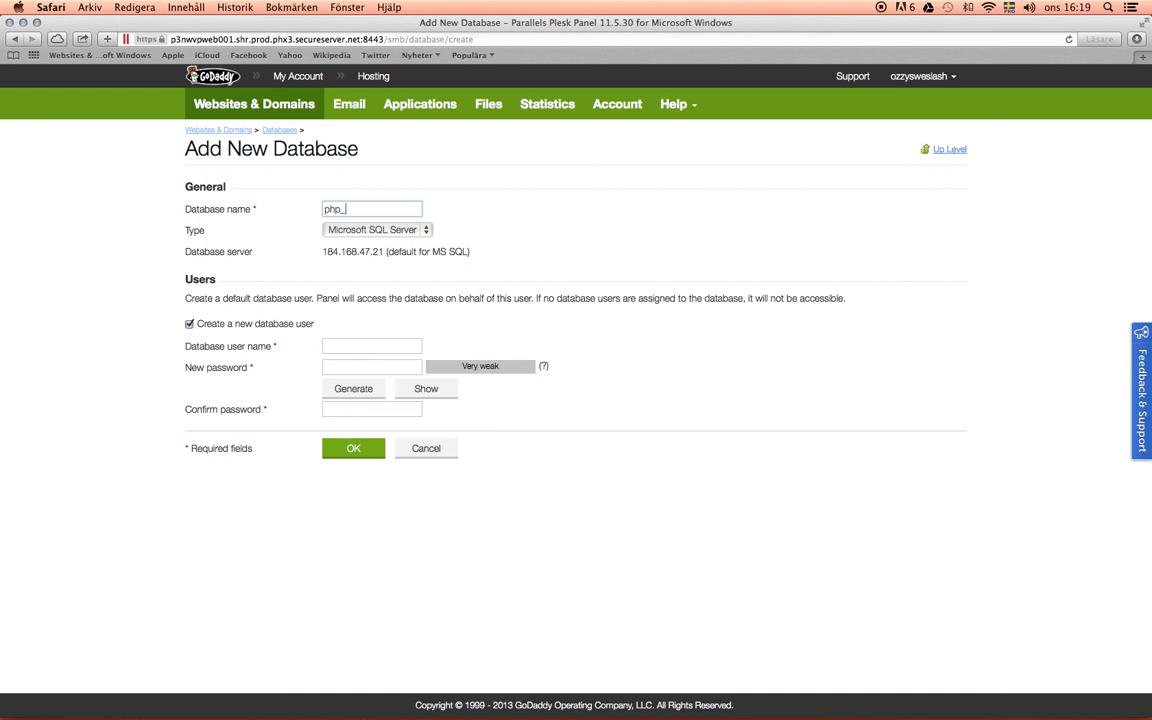
pyautogui.write('tutorial')
pyautogui.click(425, 231)
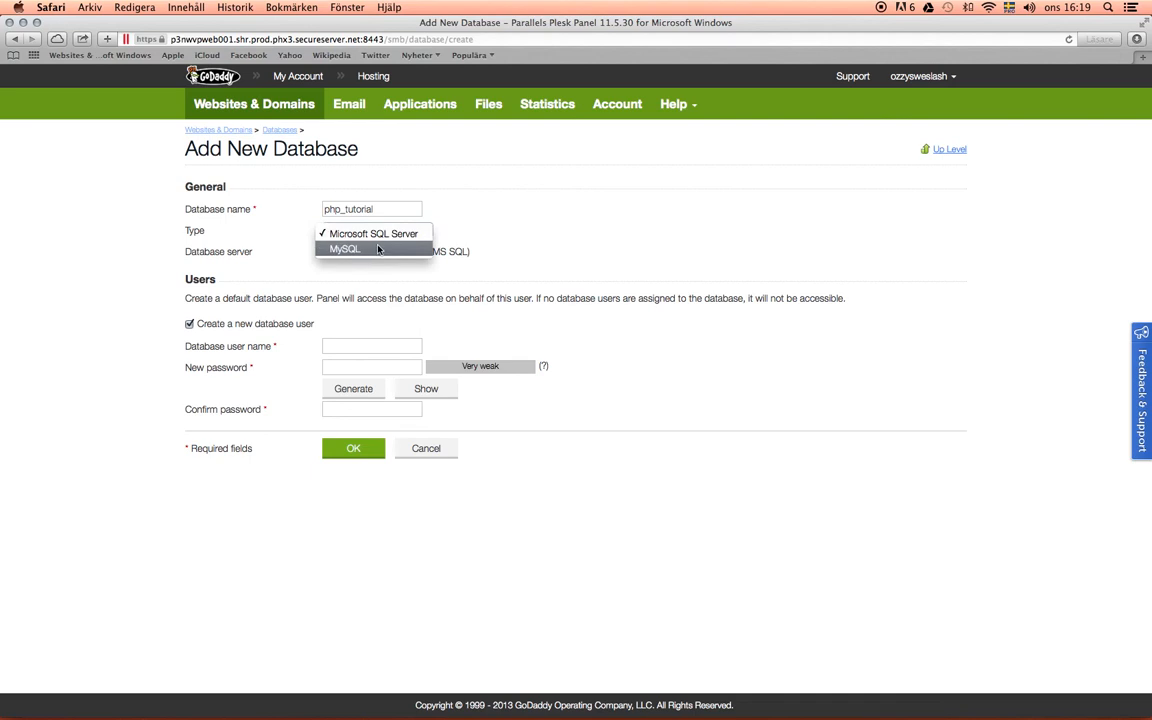
pyautogui.click(368, 250)
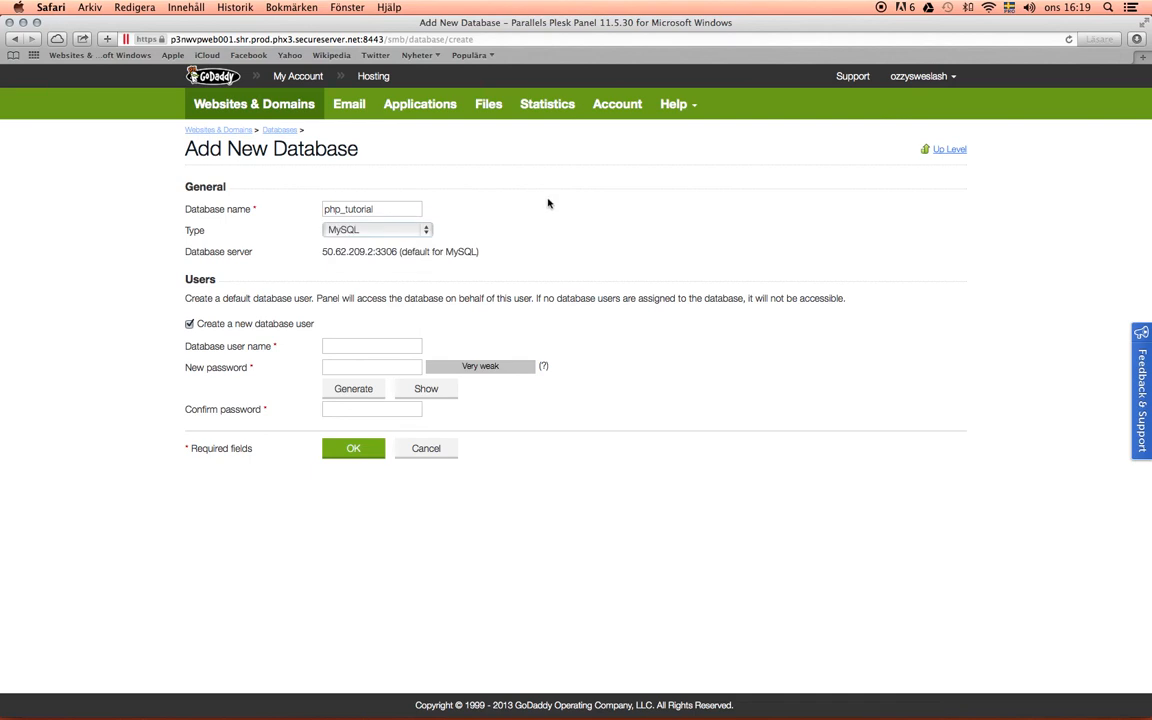
# - Enter tutorial as the user name of the new database user
pyautogui.moveTo(322, 252); pyautogui.dragTo(396, 253)
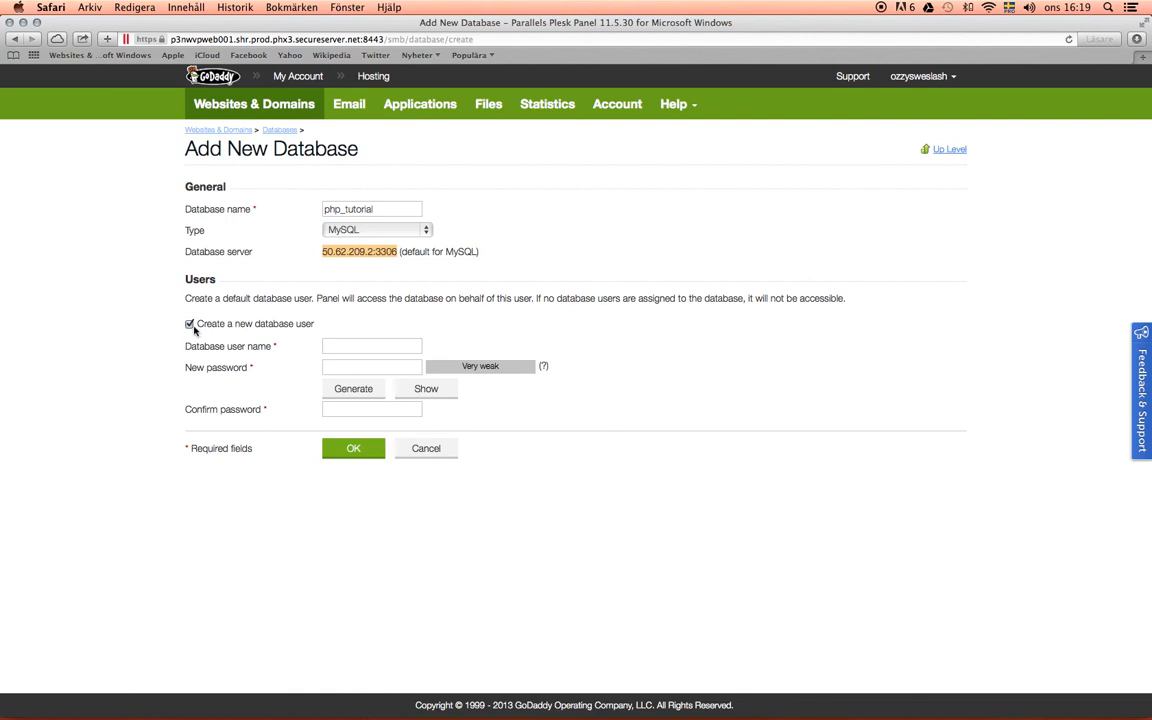
pyautogui.click(374, 345)
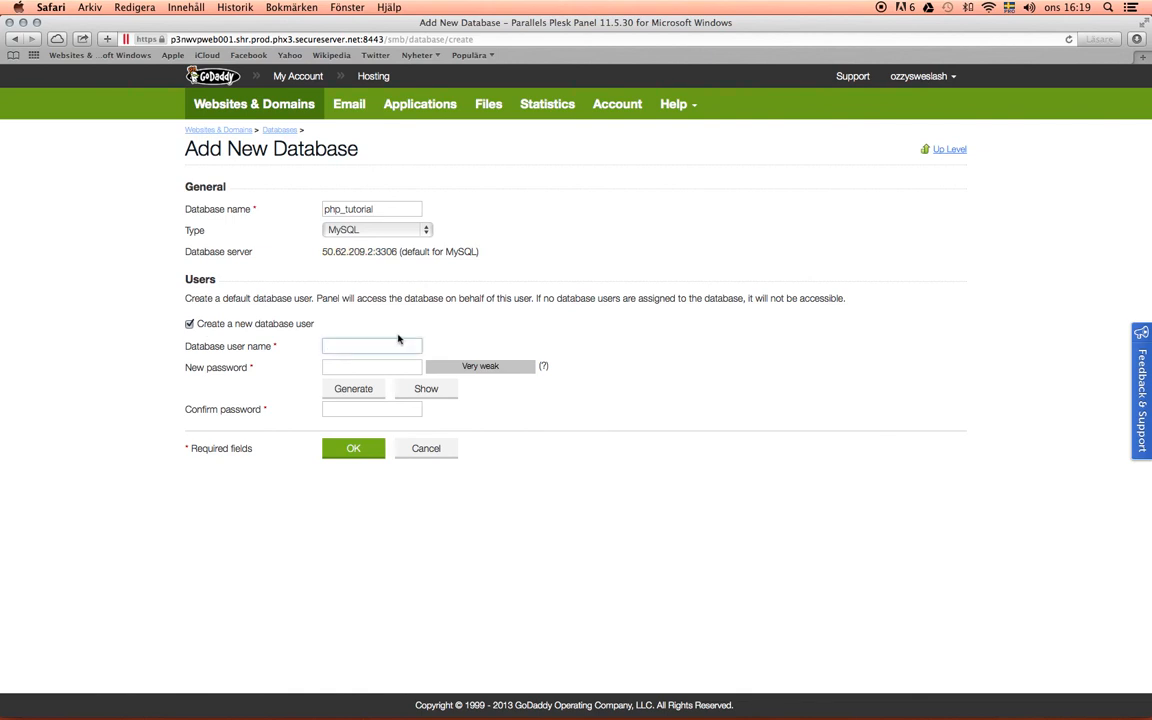
pyautogui.write('tutorial')
pyautogui.press('Tab')
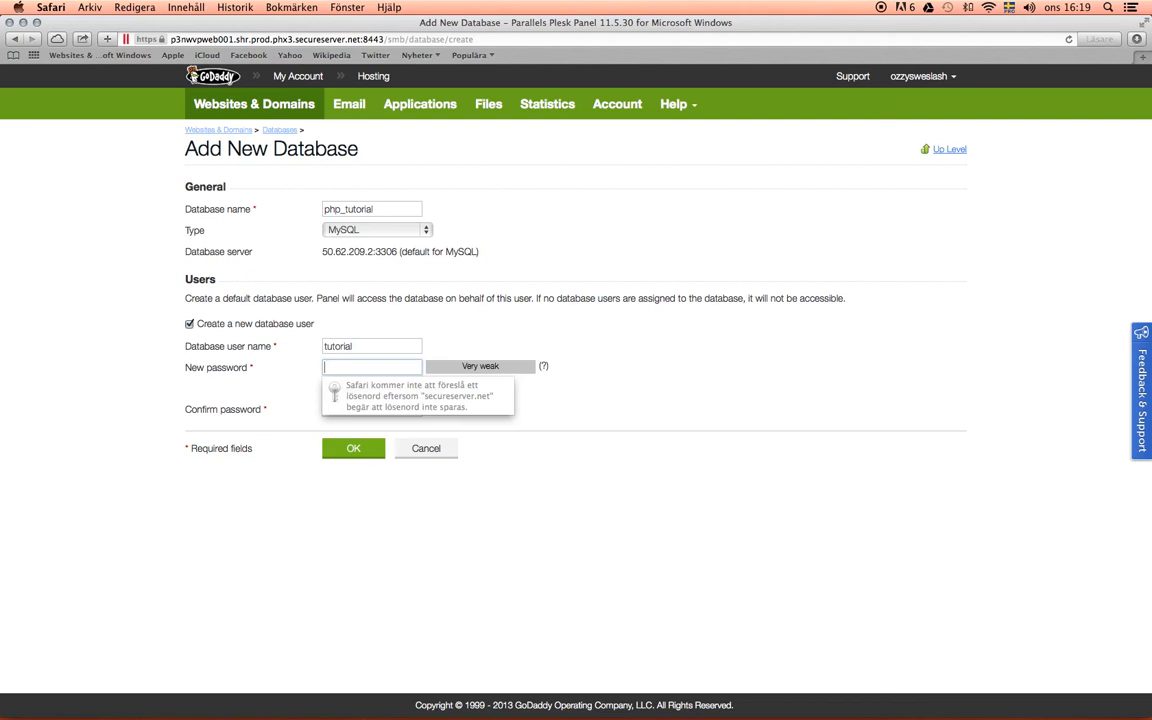
# - Try to enter a new password for the database user
pyautogui.write('••••••')
pyautogui.press('BackSpace')
pyautogui.press('BackSpace')
pyautogui.press('BackSpace')
pyautogui.press('BackSpace')
pyautogui.press('BackSpace')
pyautogui.press('BackSpace')
pyautogui.write('•••••••••')
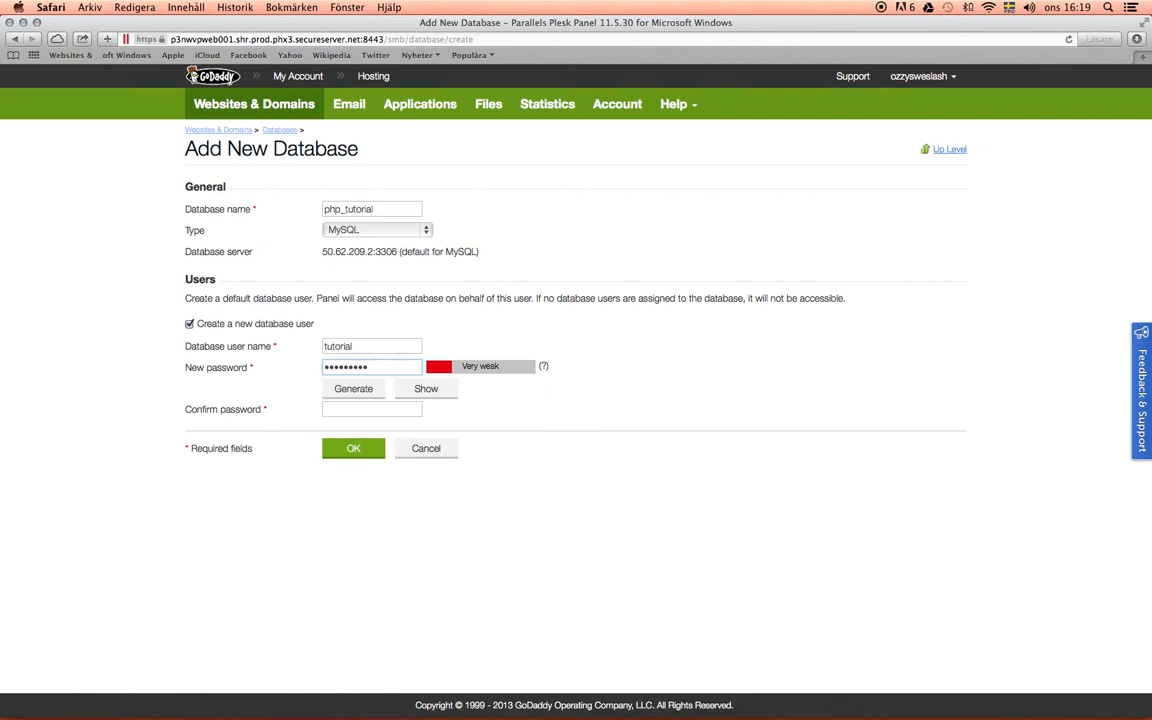
pyautogui.click(436, 407)
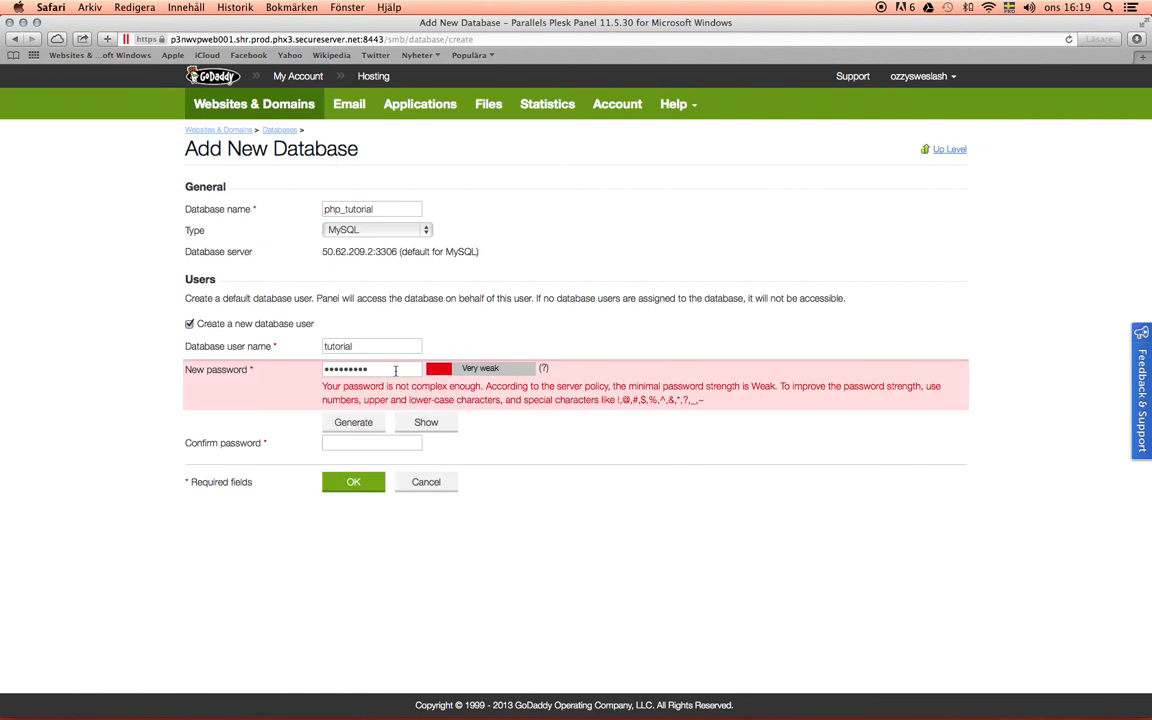
# - Replace the database user's new password with a more complex one and reveal it as plain text
pyautogui.click(394, 370)
pyautogui.press('BackSpace')
pyautogui.press('BackSpace')
pyautogui.press('BackSpace')
pyautogui.press('BackSpace')
pyautogui.press('BackSpace')
pyautogui.press('BackSpace')
pyautogui.press('BackSpace')
pyautogui.press('BackSpace')
pyautogui.press('BackSpace')
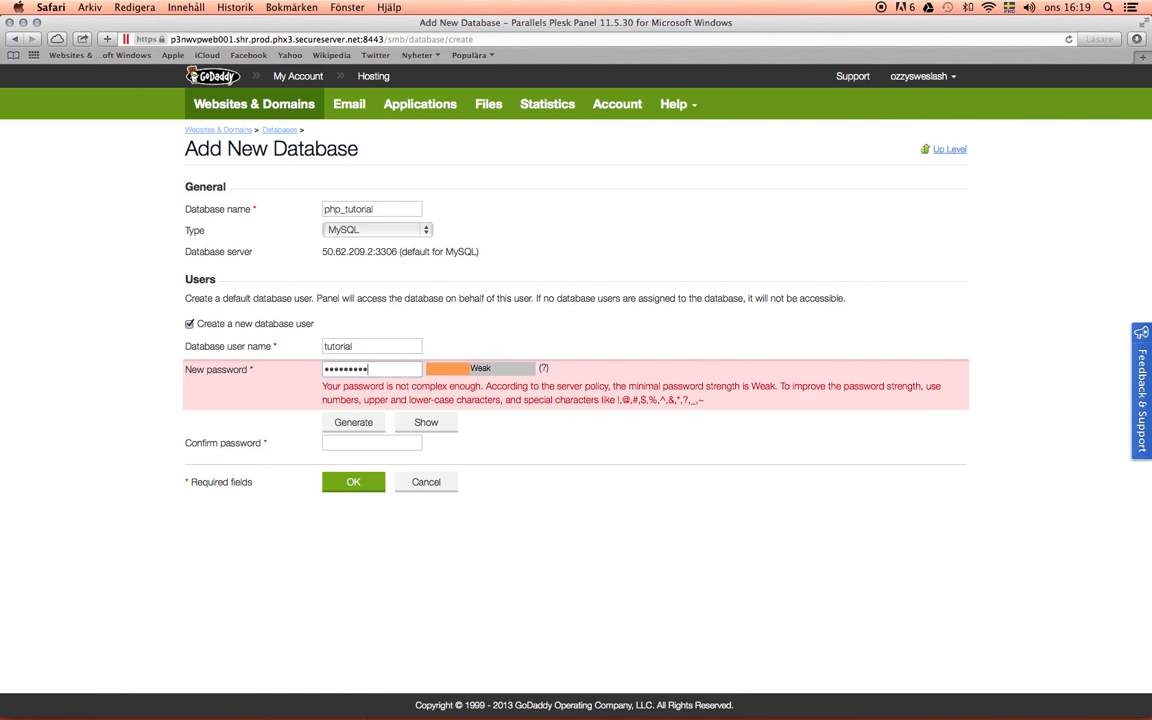
pyautogui.click(449, 430)
pyautogui.click(427, 389)
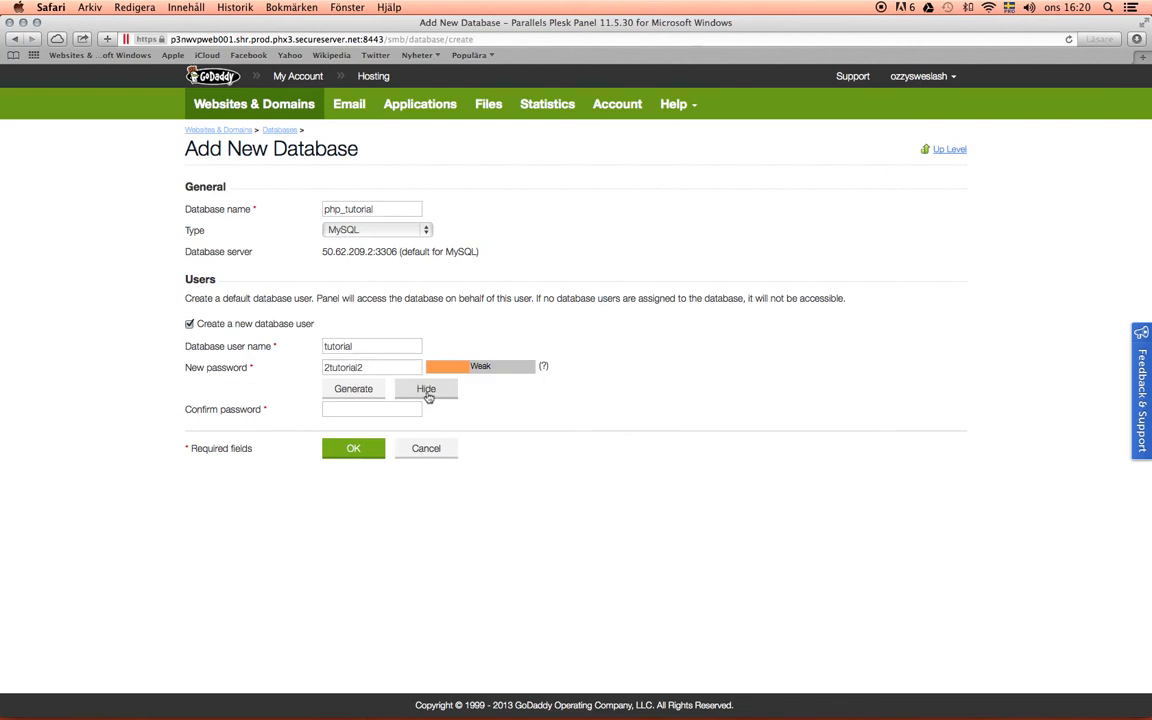
# - Fill in the password confirmation for the database user and create the database
pyautogui.click(380, 411)
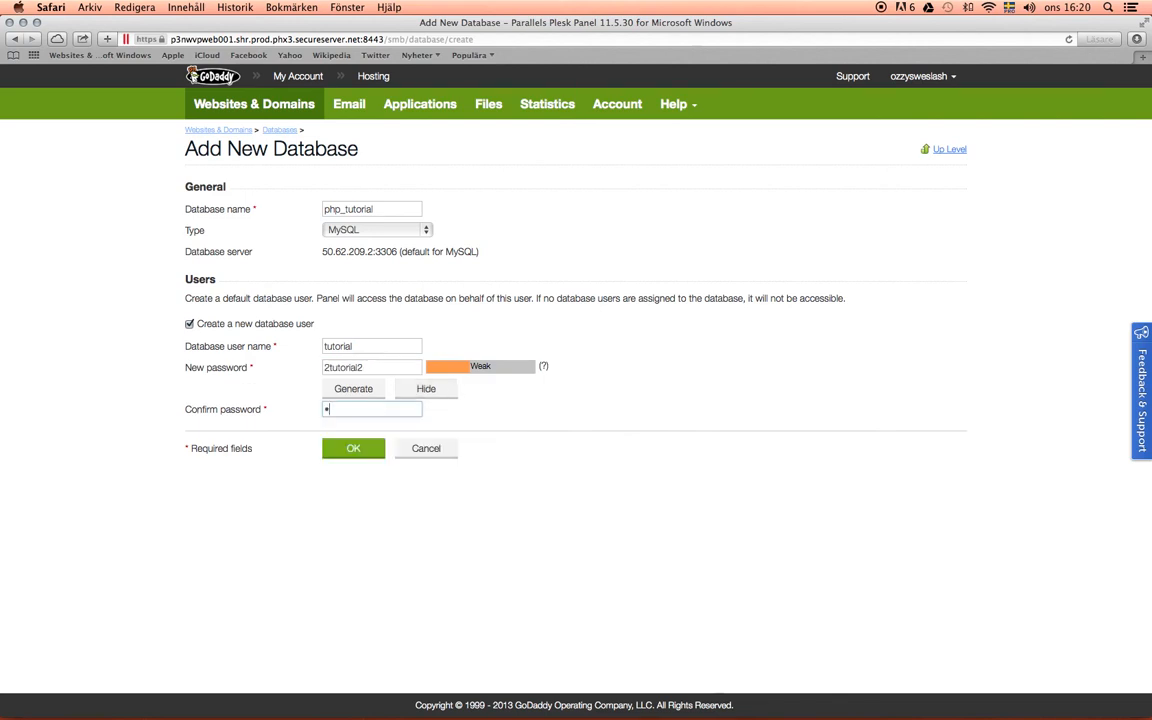
pyautogui.click(351, 451)
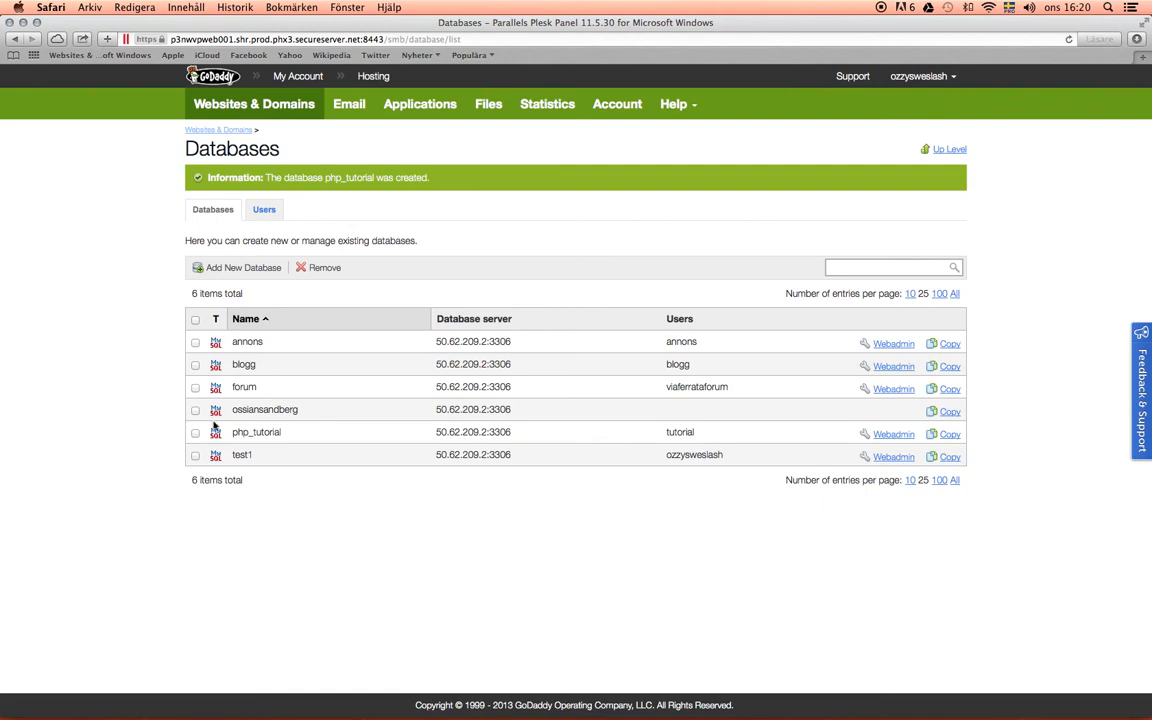
# - Open the web administration of the php_tutorial database and set its interface language to English
pyautogui.click(195, 433)
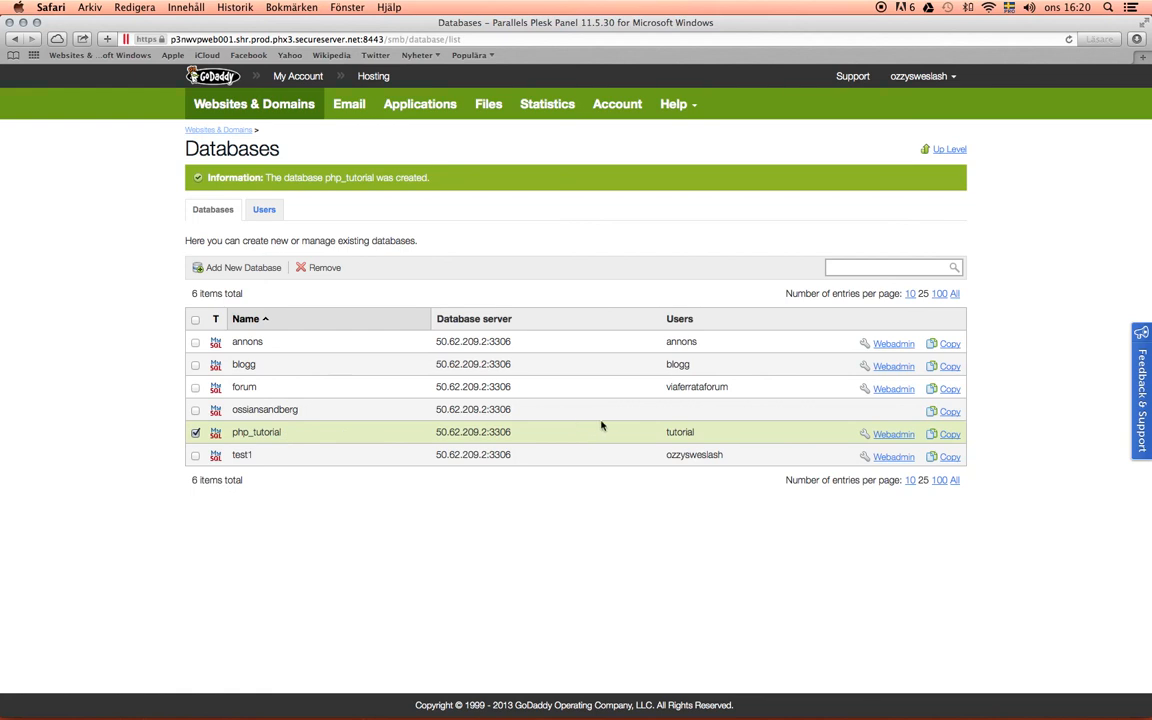
pyautogui.click(893, 437)
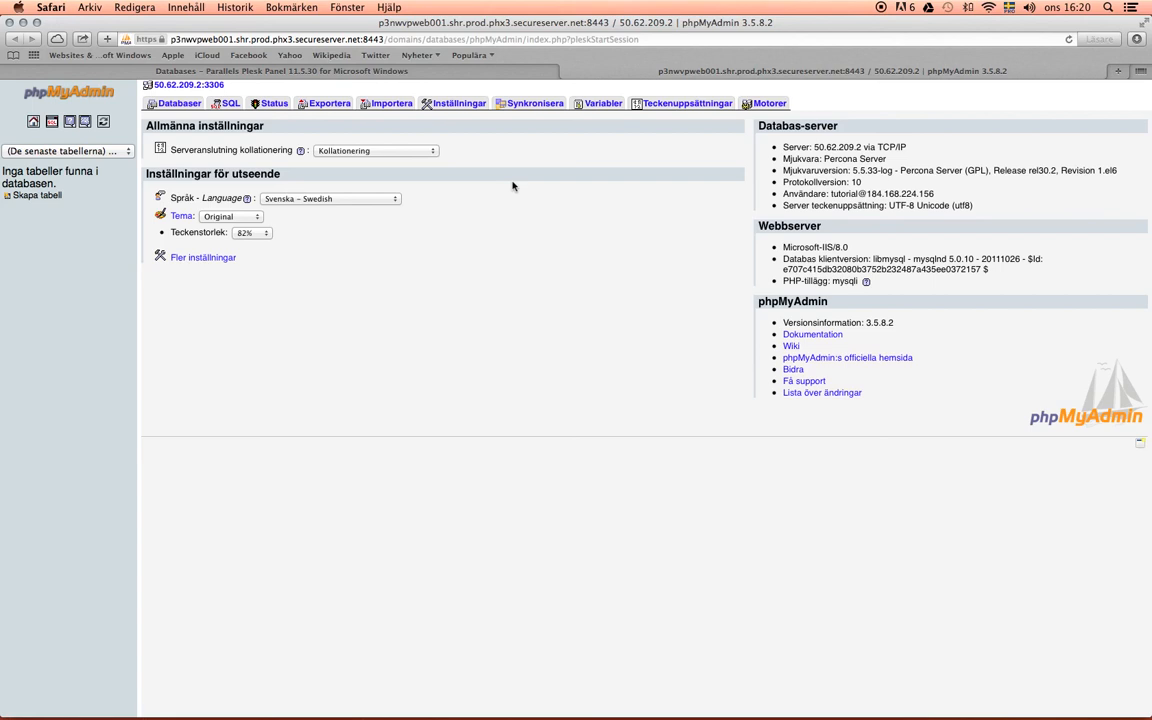
pyautogui.click(393, 203)
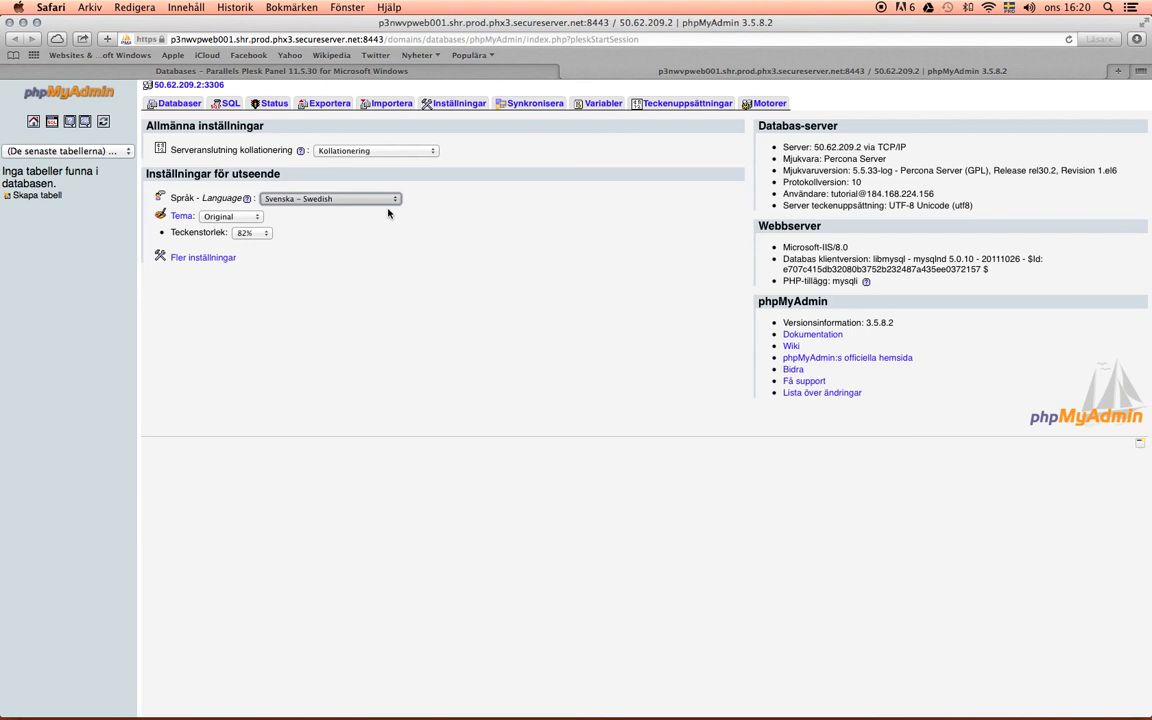
pyautogui.click(389, 208)
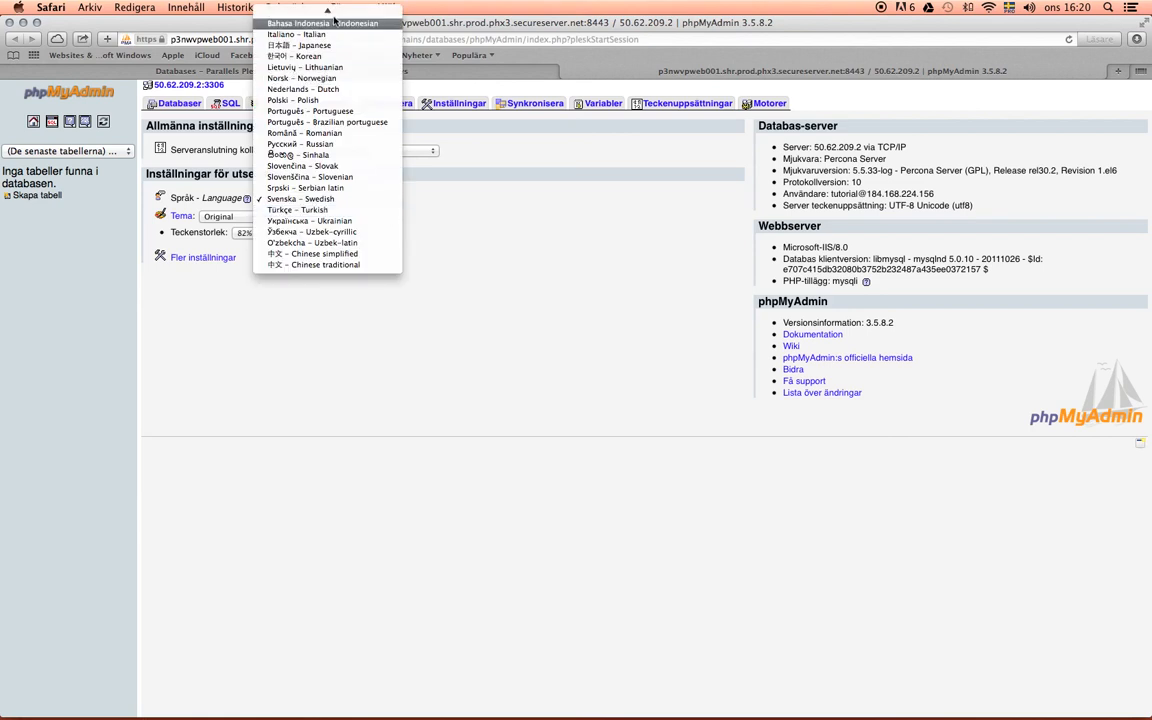
pyautogui.moveTo(333, 12)
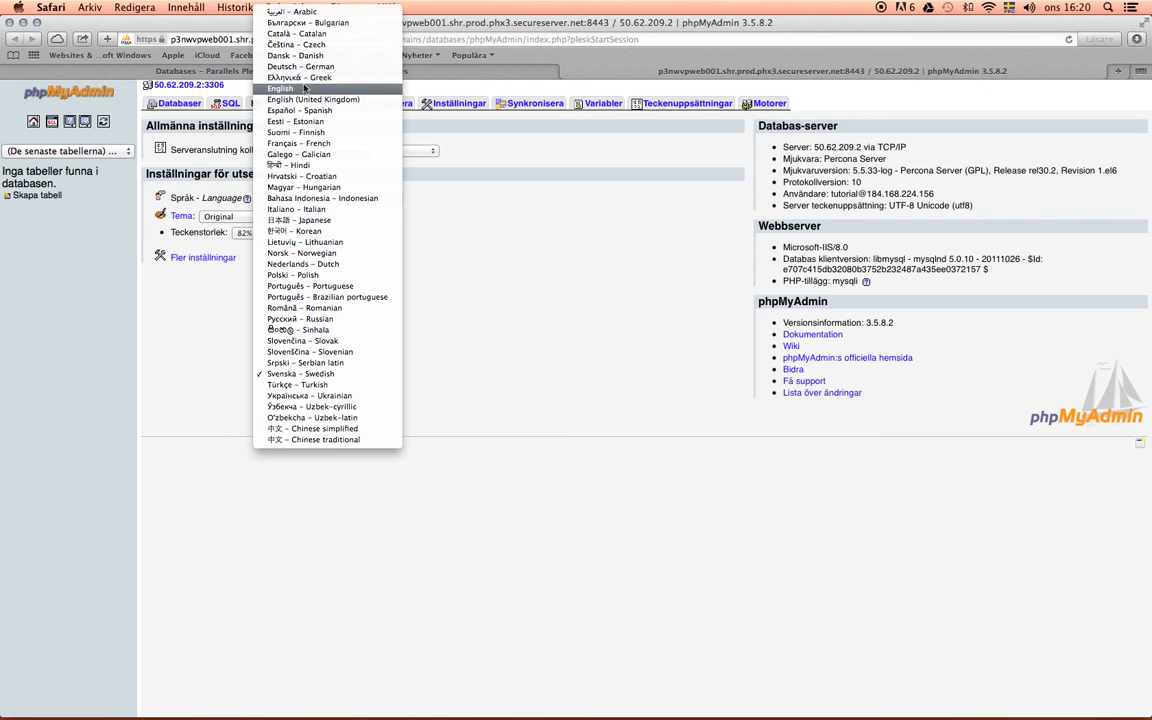
pyautogui.click(301, 90)
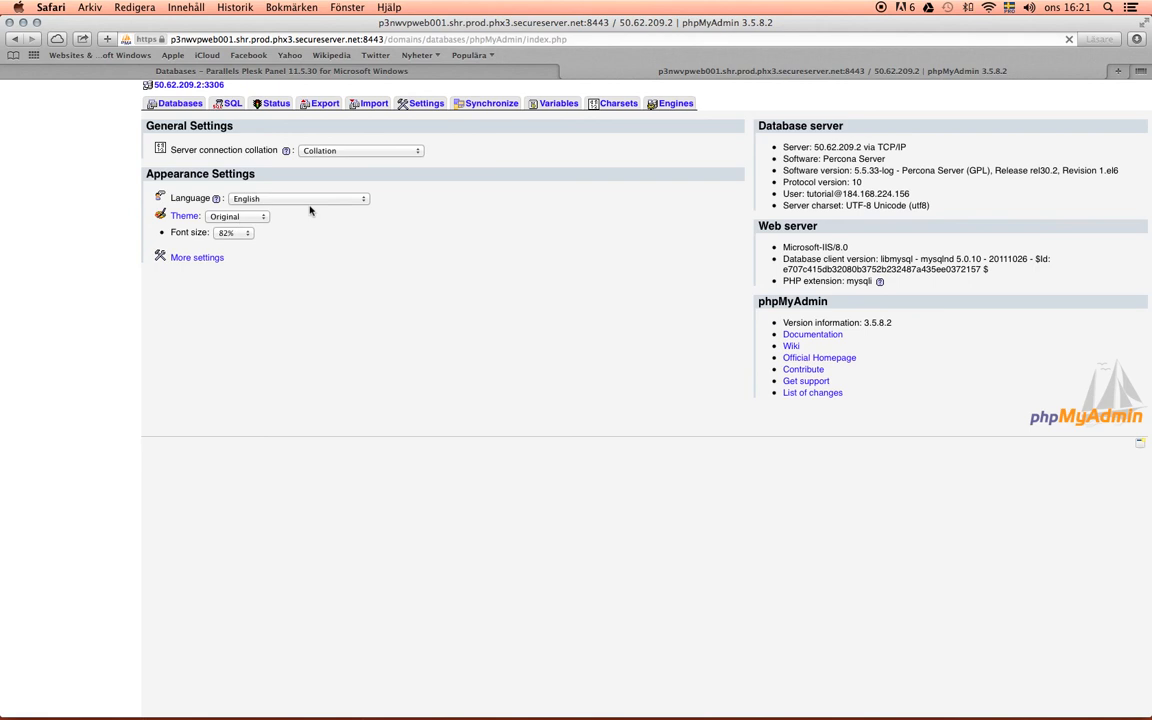
pyautogui.click(253, 218)
pyautogui.click(412, 212)
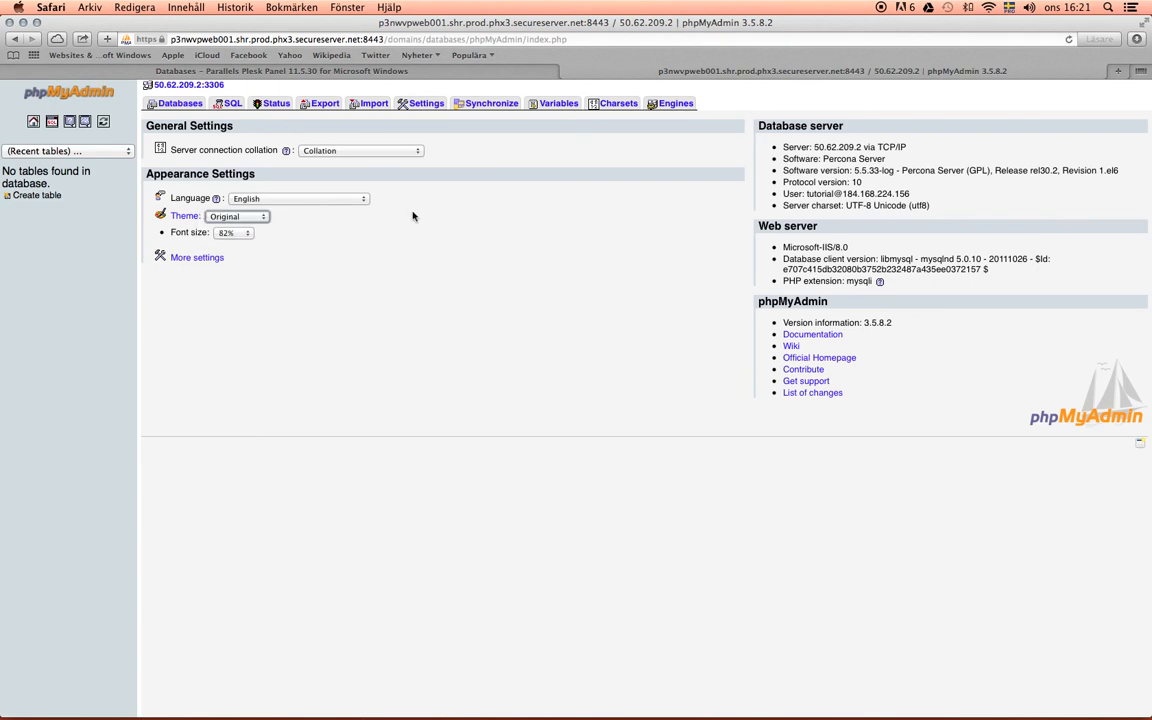
pyautogui.click(230, 232)
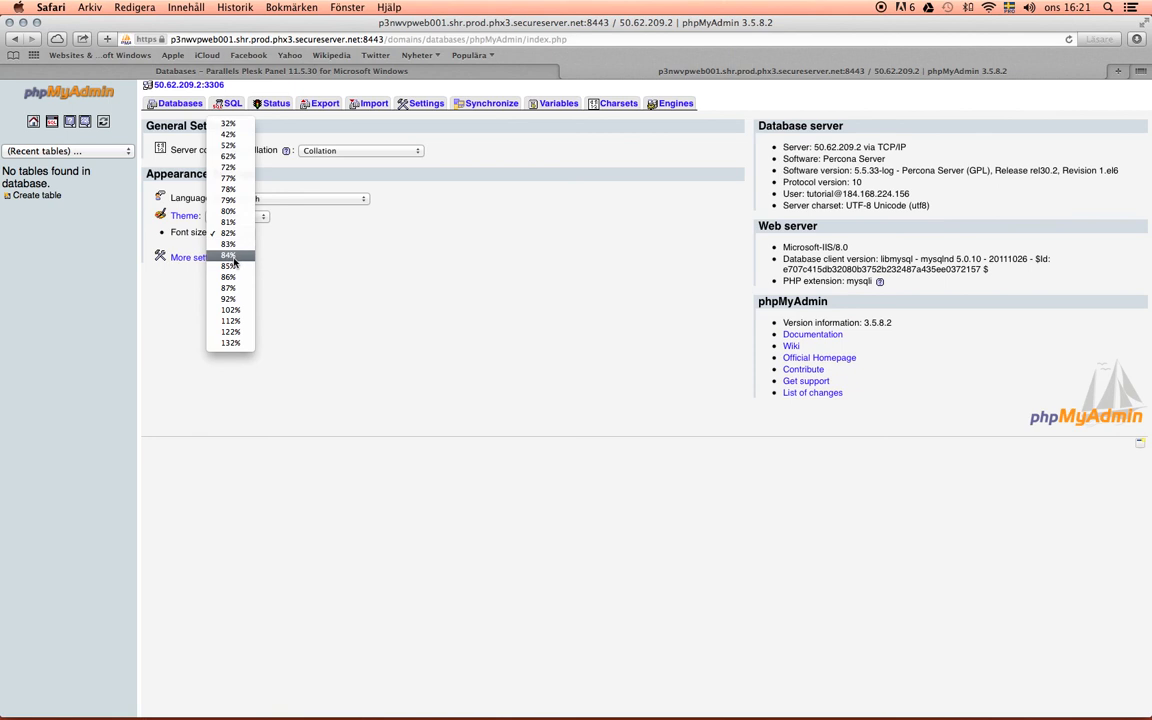
pyautogui.click(231, 300)
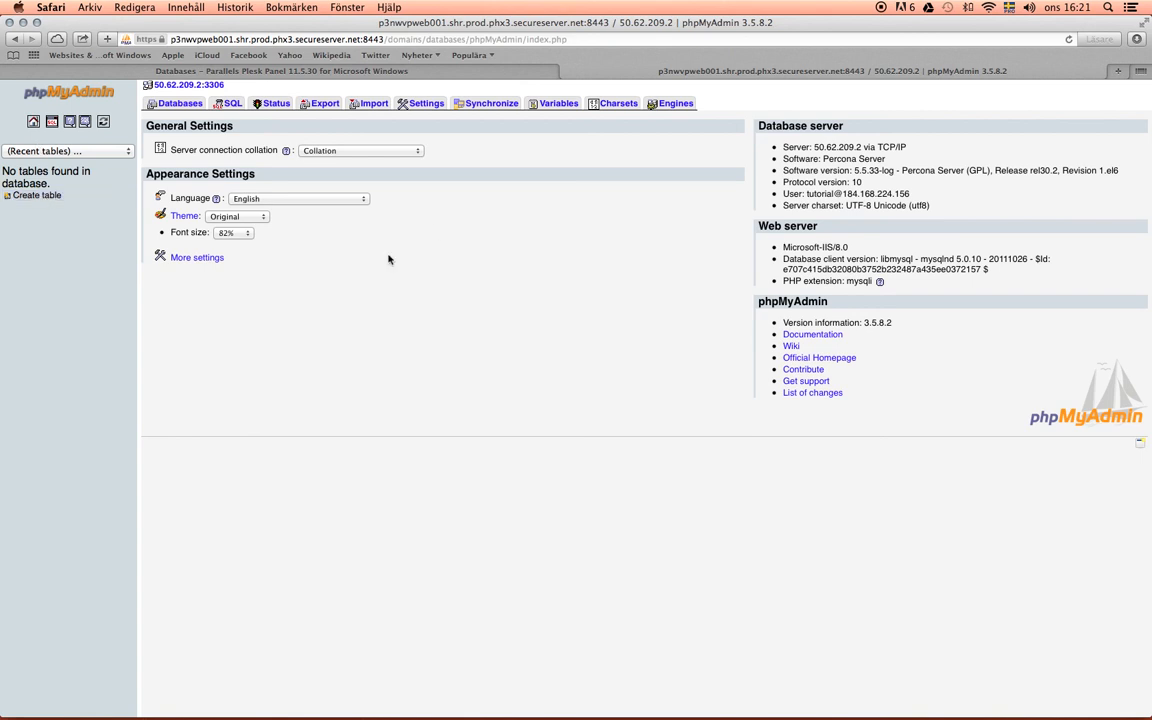
pyautogui.click(263, 220)
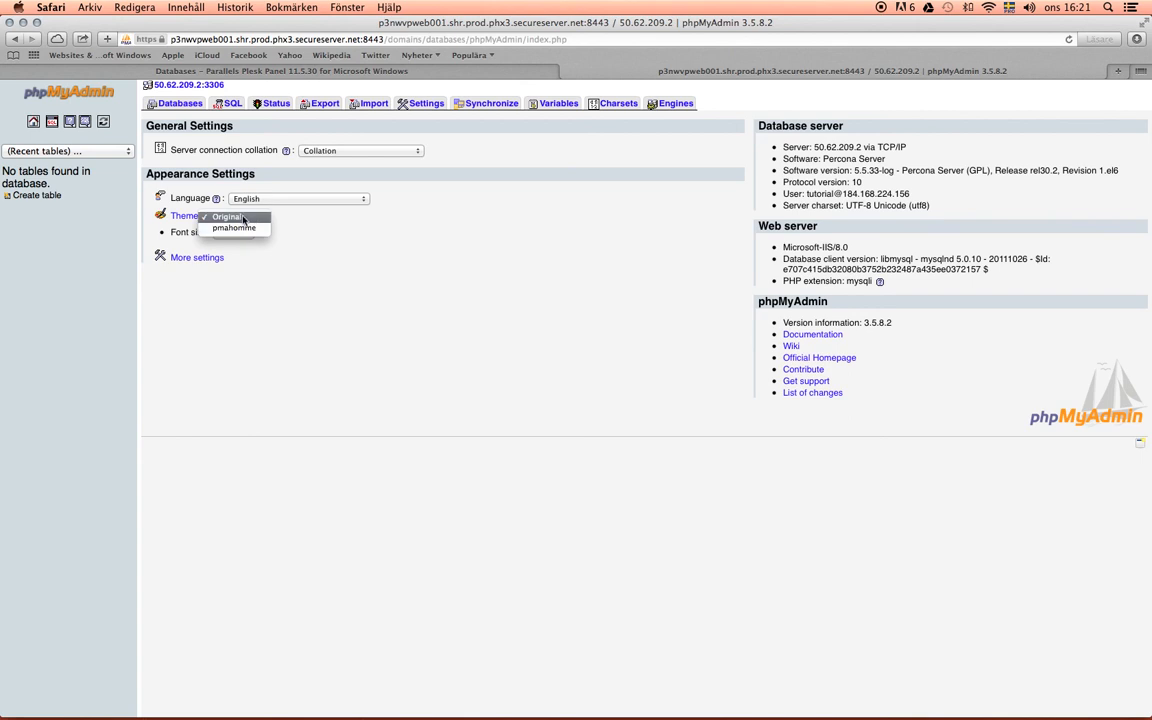
pyautogui.click(337, 228)
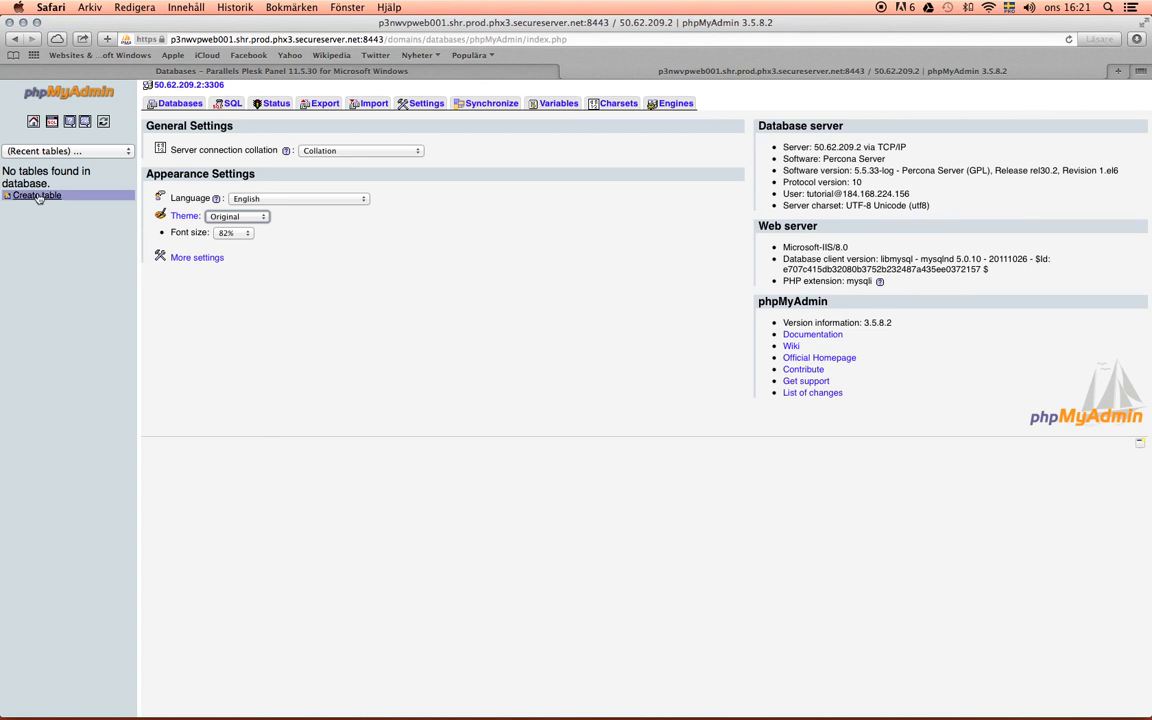
# - Start creating a new table in the php_tutorial database and name it tutorial
pyautogui.click(37, 196)
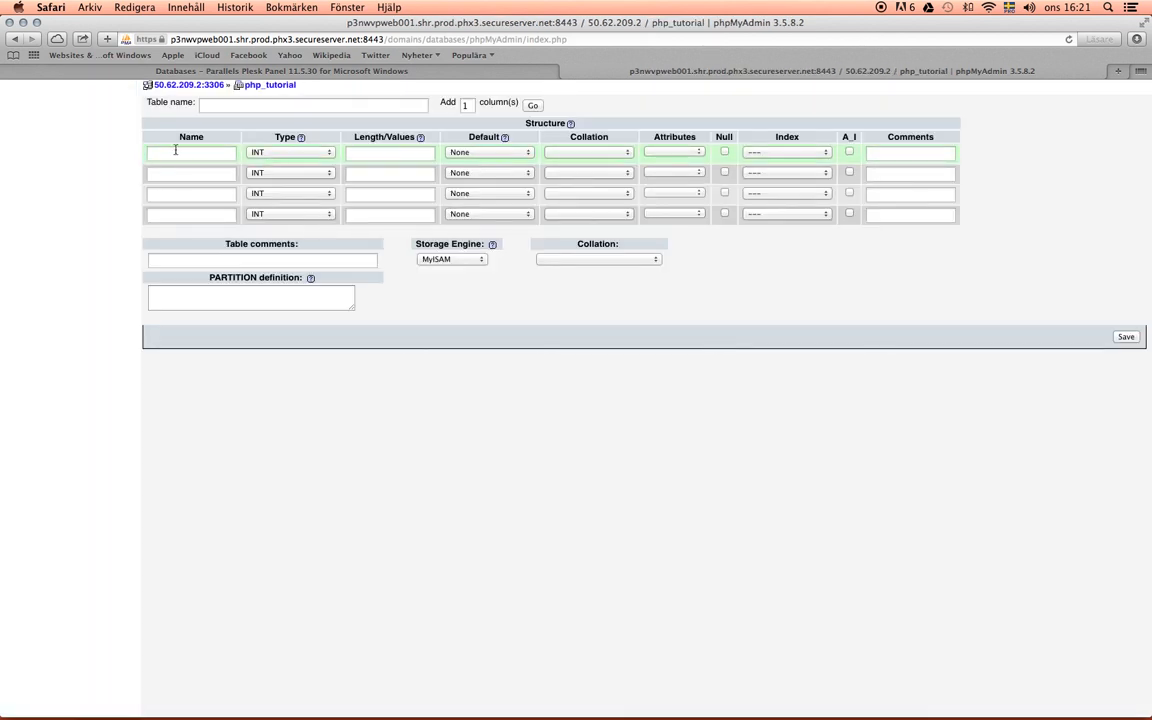
pyautogui.click(210, 152)
pyautogui.click(368, 154)
pyautogui.click(589, 152)
pyautogui.click(792, 249)
pyautogui.click(187, 155)
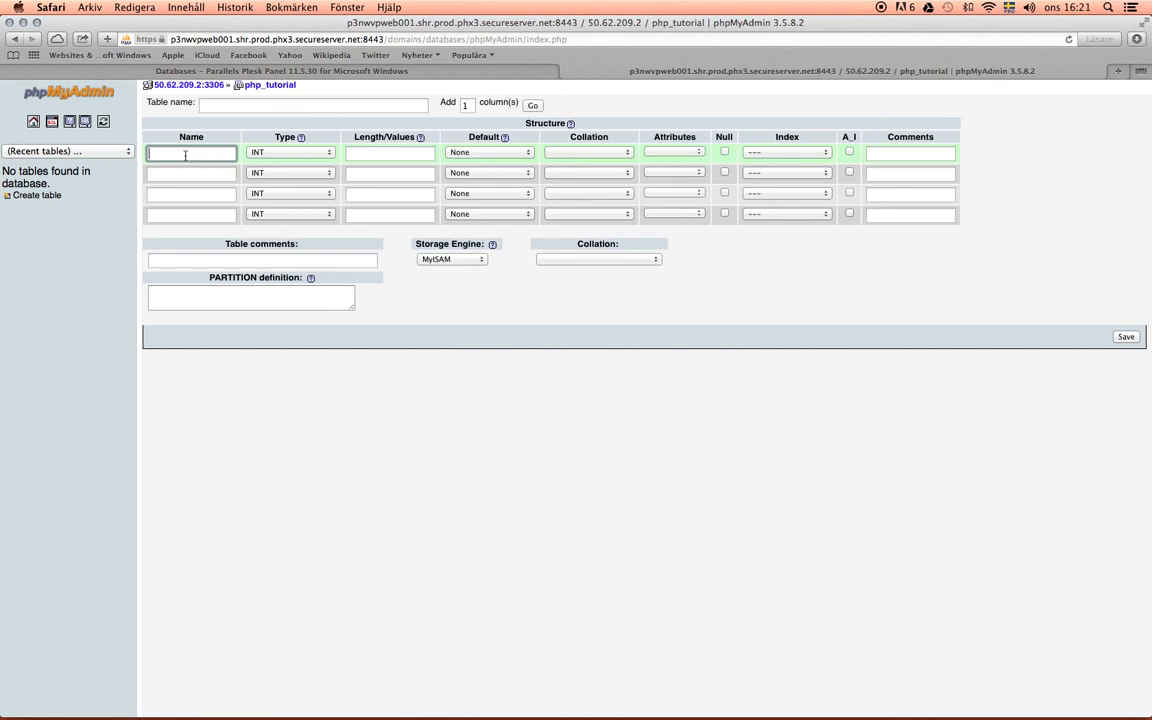
pyautogui.click(202, 104)
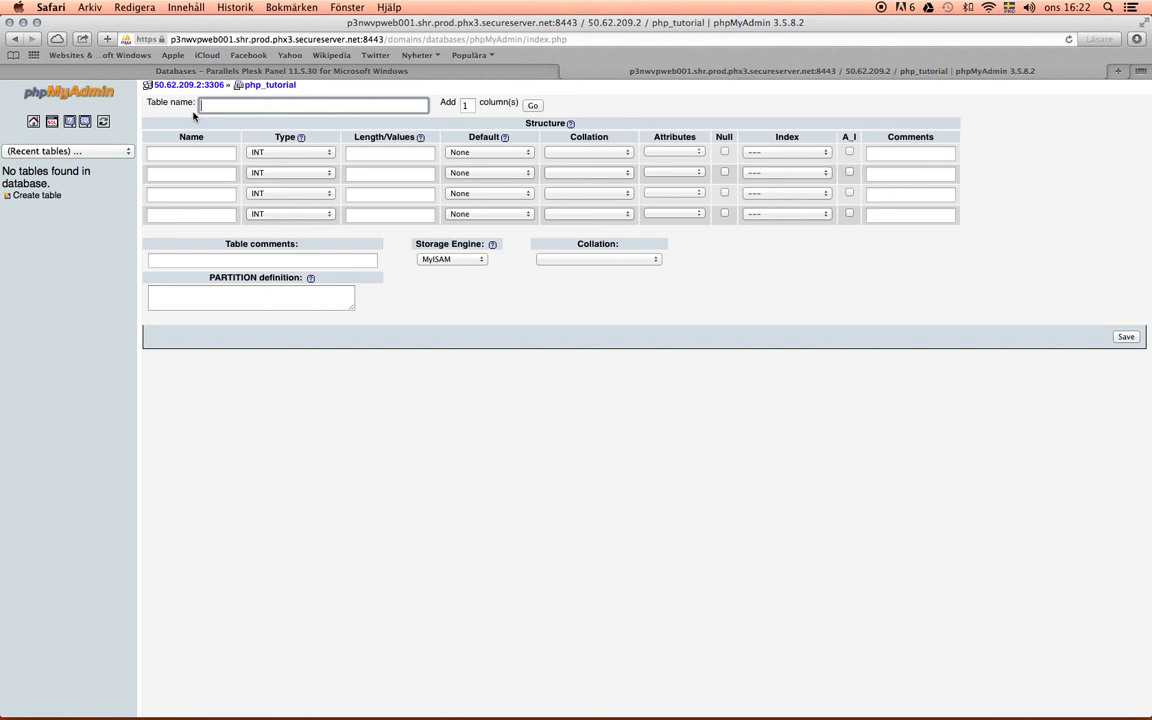
pyautogui.write('tutorial')
# - Define the first column as id with type INT, length 4 and auto-increment enabled
pyautogui.click(208, 153)
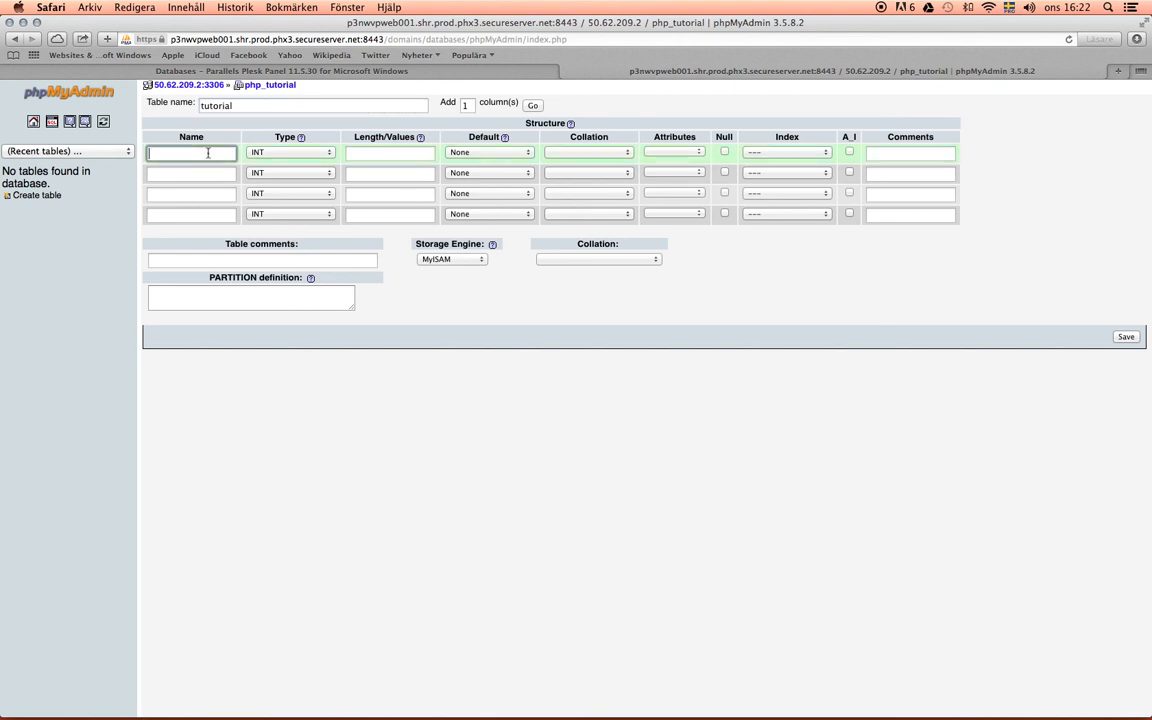
pyautogui.click(329, 153)
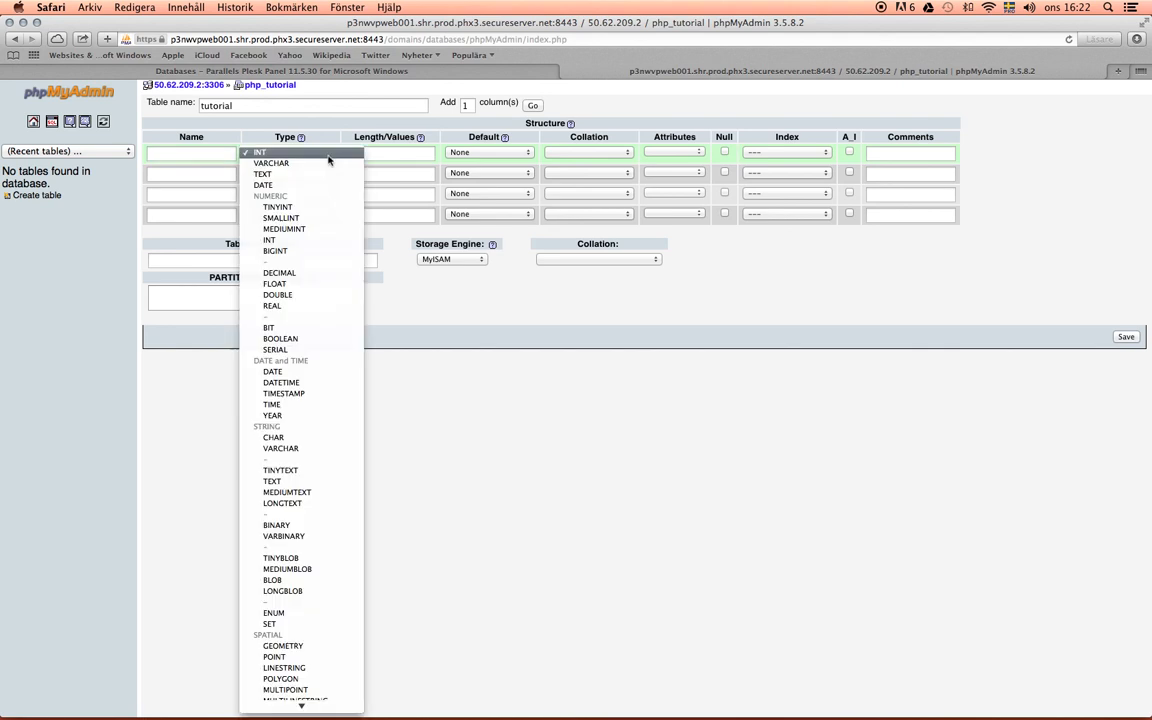
pyautogui.scroll(-1, 329, 275)
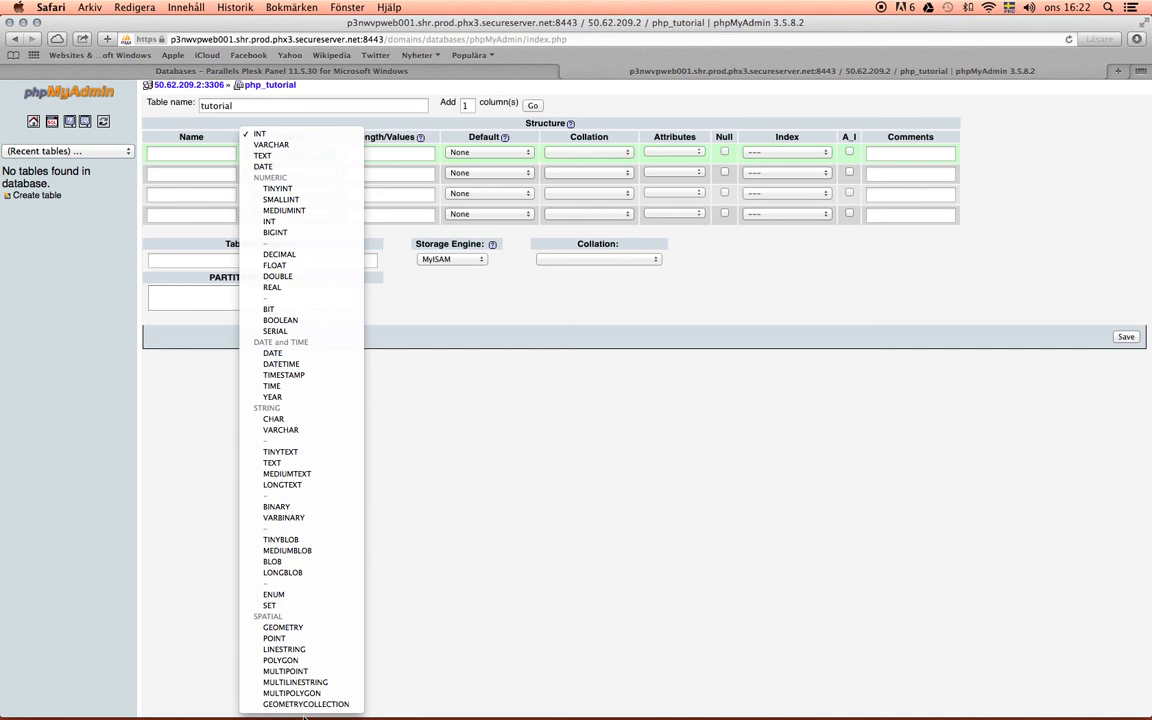
pyautogui.click(299, 139)
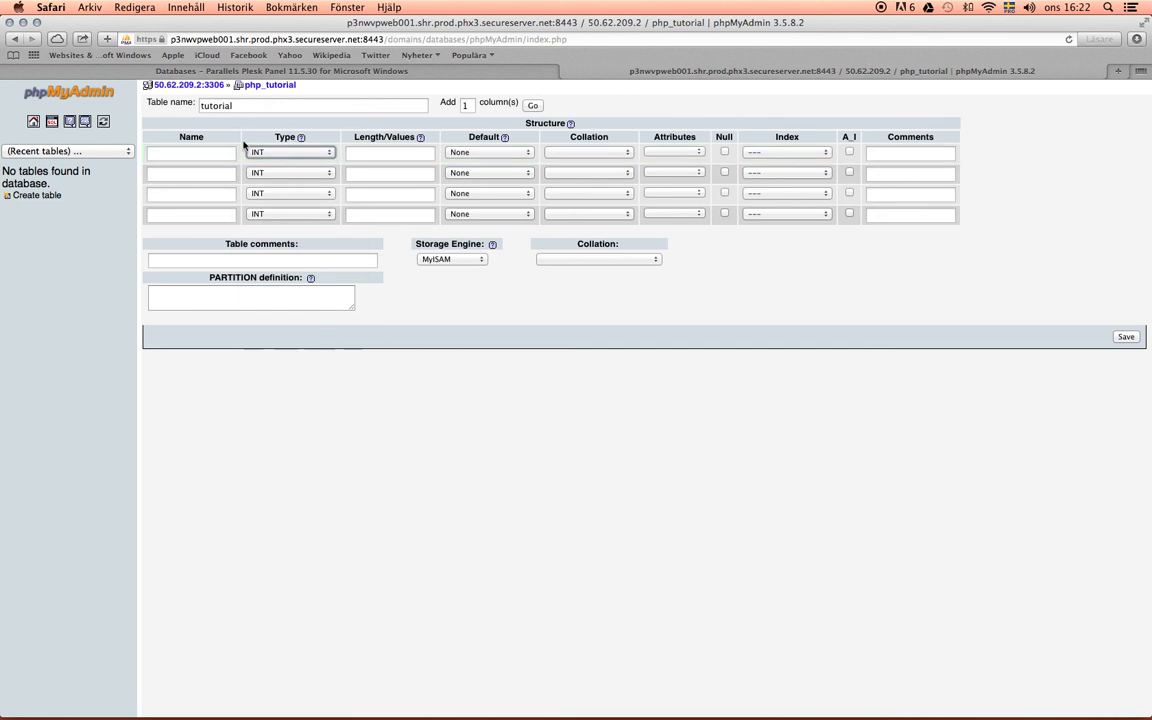
pyautogui.click(222, 152)
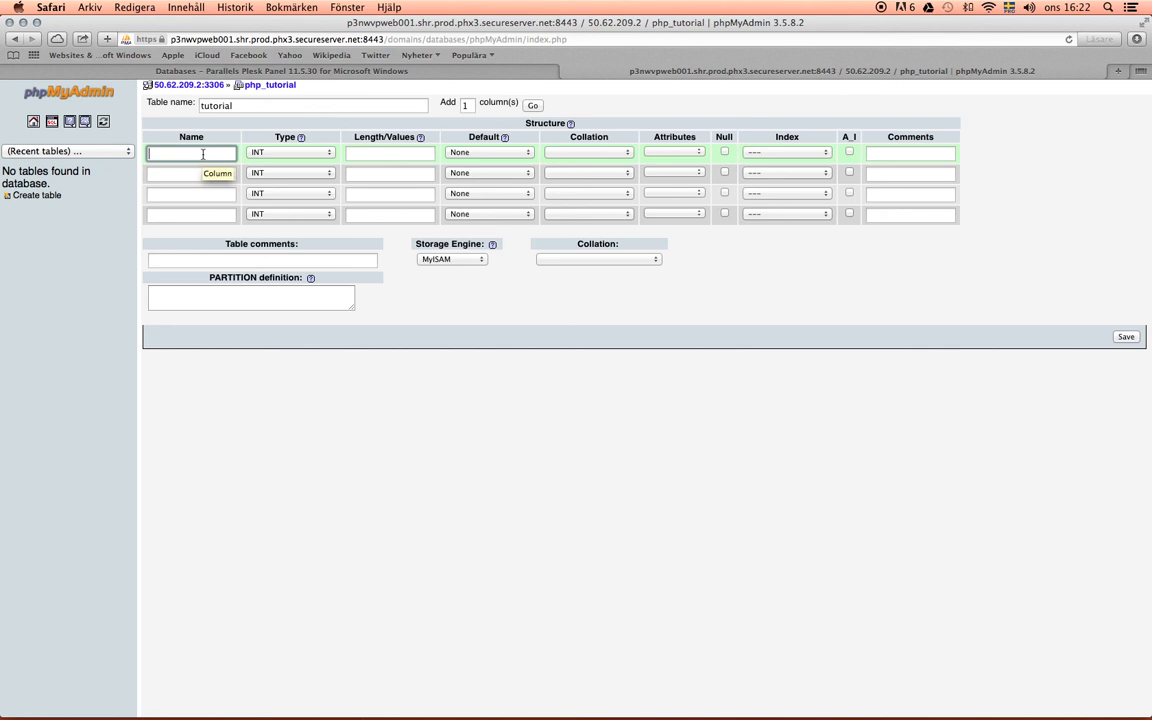
pyautogui.write('ic')
pyautogui.click(407, 153)
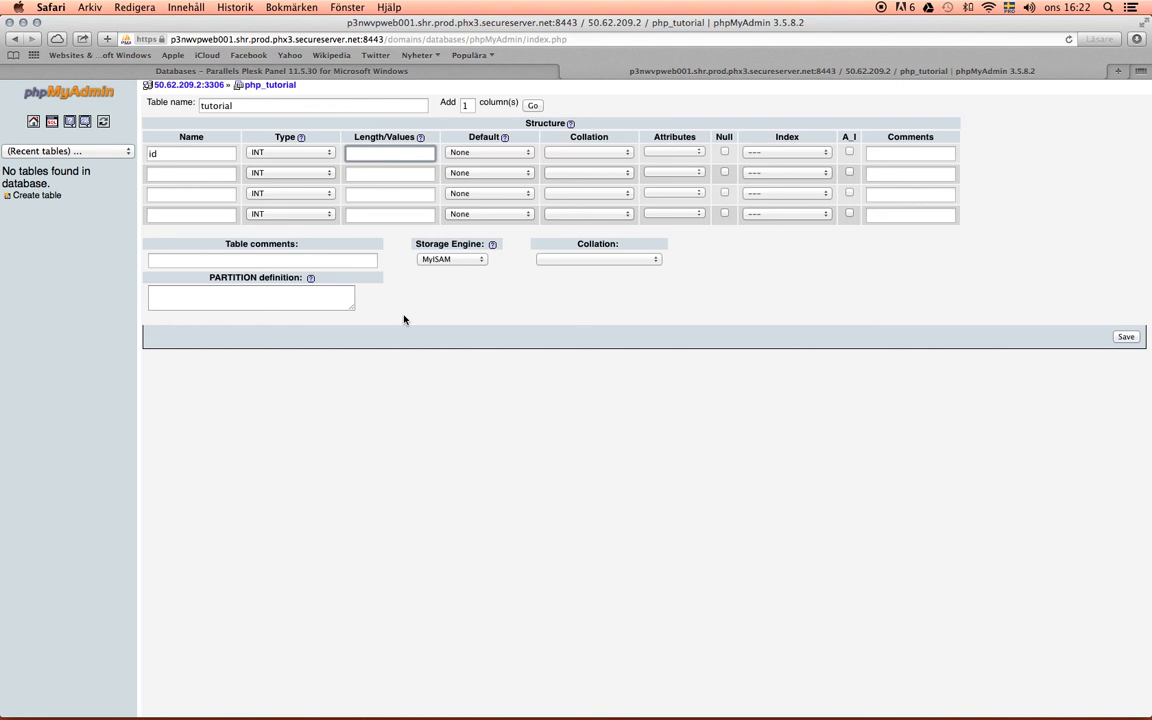
pyautogui.write('4')
pyautogui.click(511, 295)
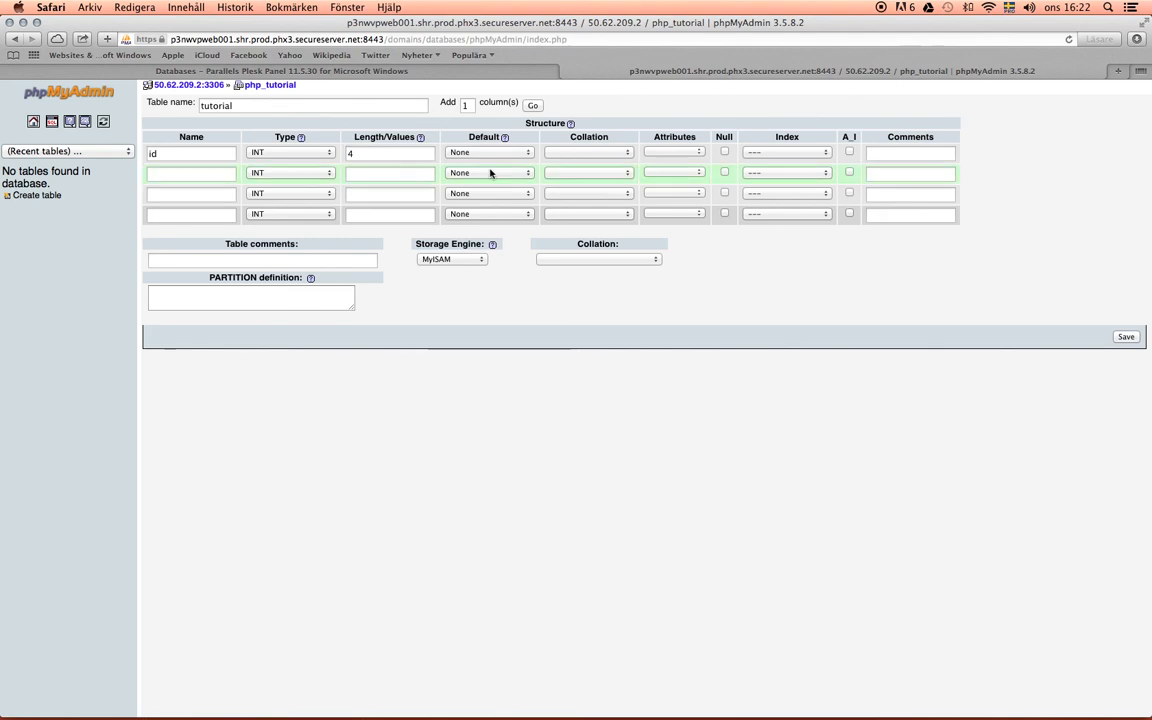
pyautogui.click(849, 152)
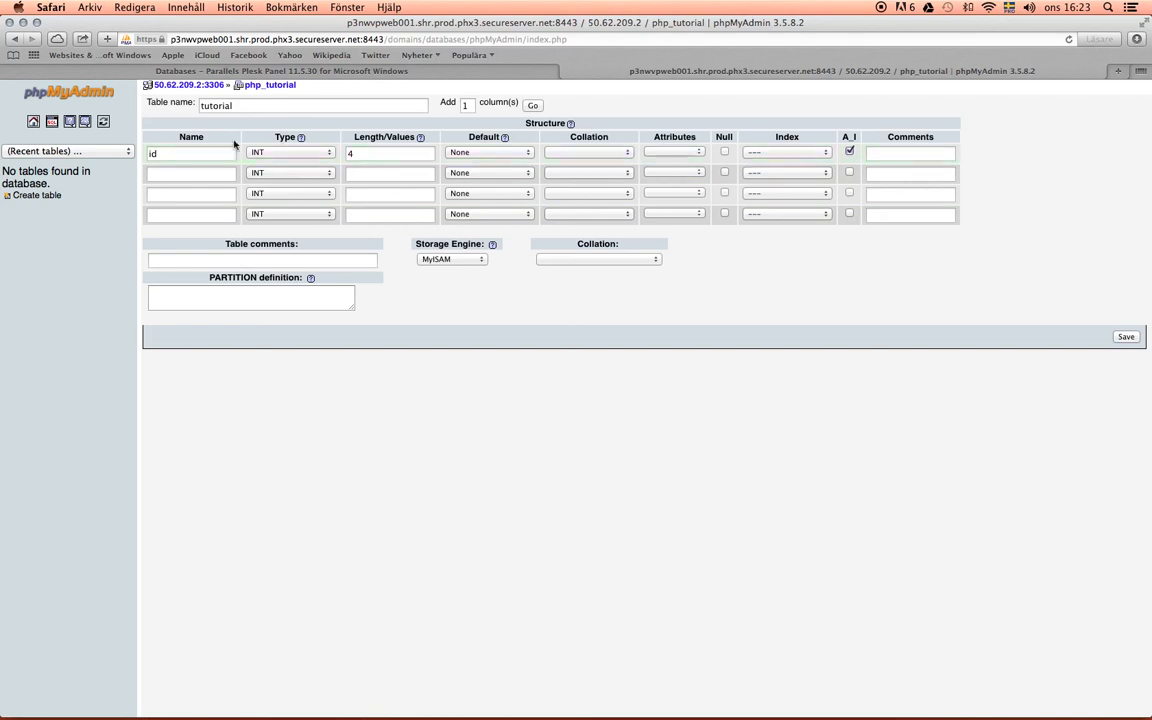
pyautogui.doubleClick(350, 153)
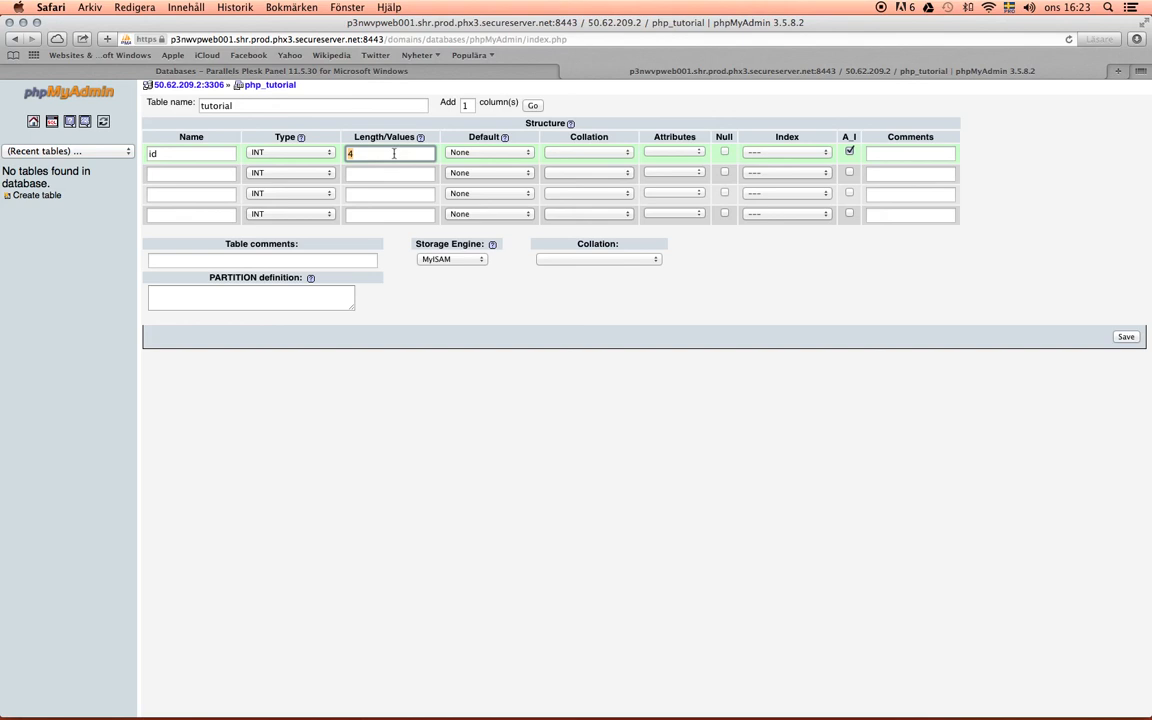
pyautogui.write('5')
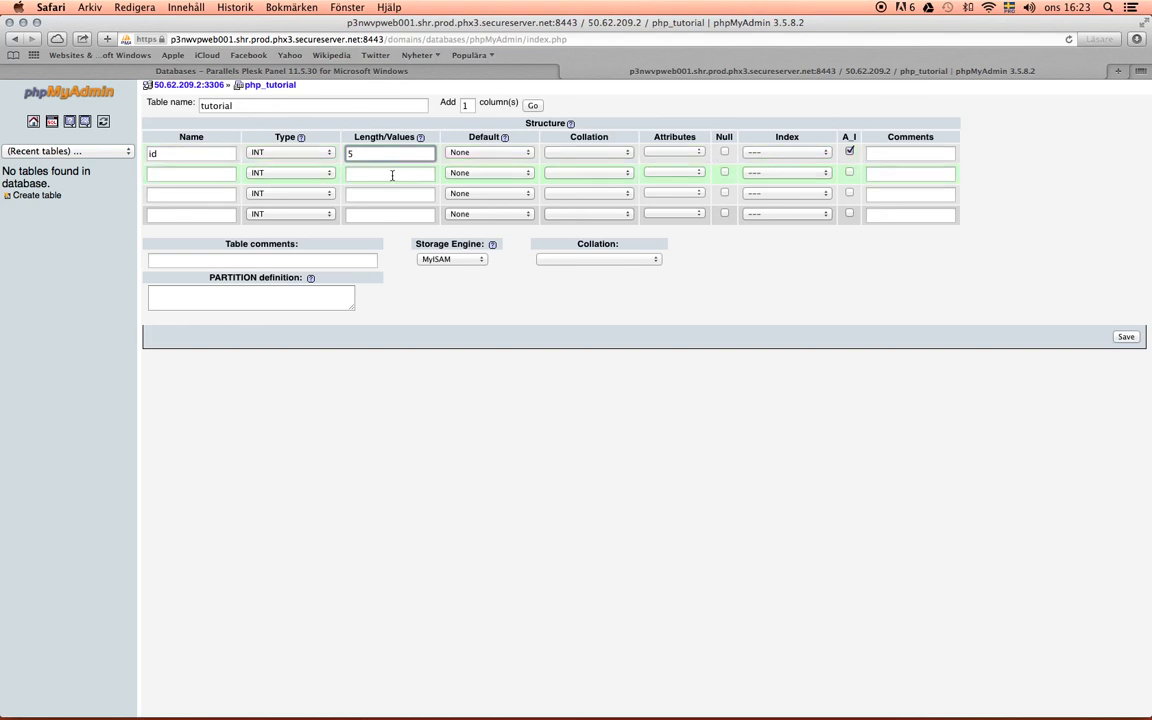
pyautogui.press('BackSpace')
pyautogui.write('4')
# - Define the second column as name with type VARCHAR and length 65
pyautogui.click(203, 175)
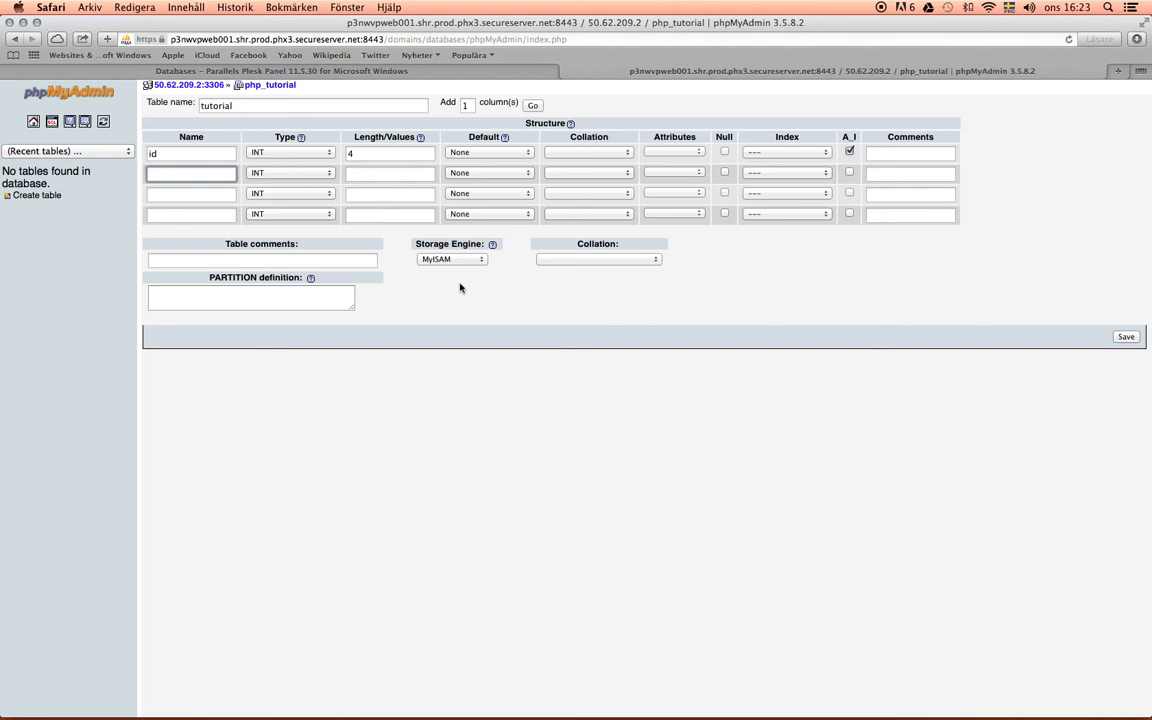
pyautogui.write('name')
pyautogui.click(325, 174)
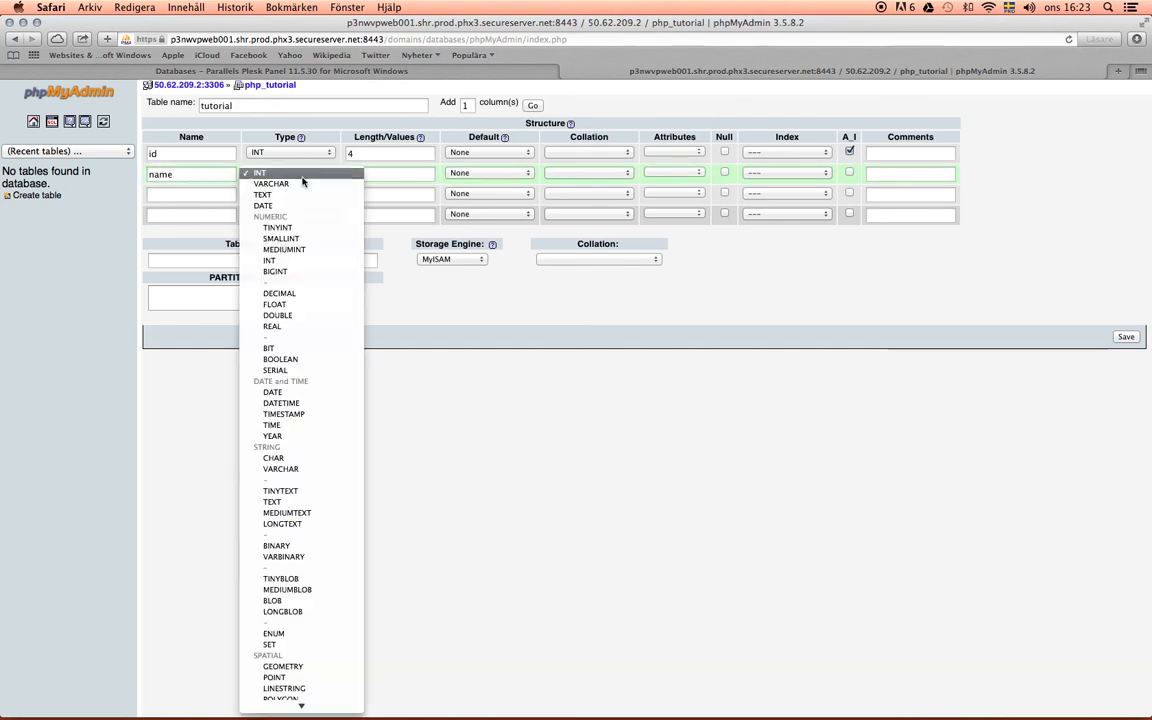
pyautogui.click(297, 185)
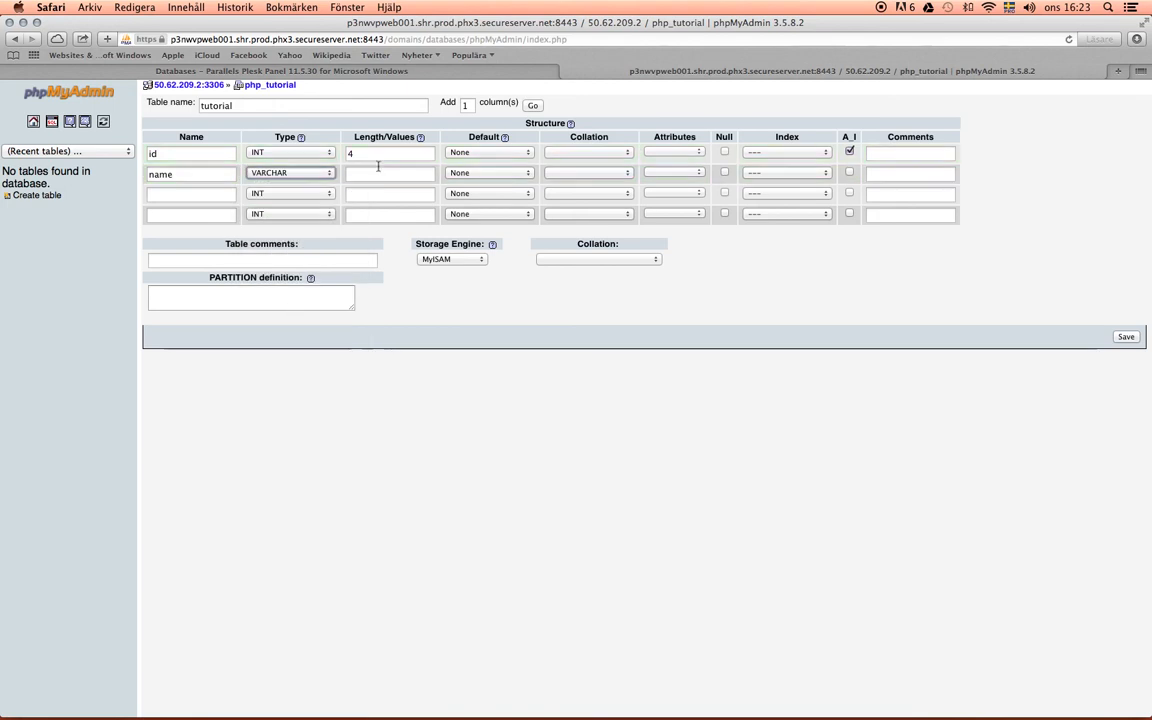
pyautogui.click(381, 174)
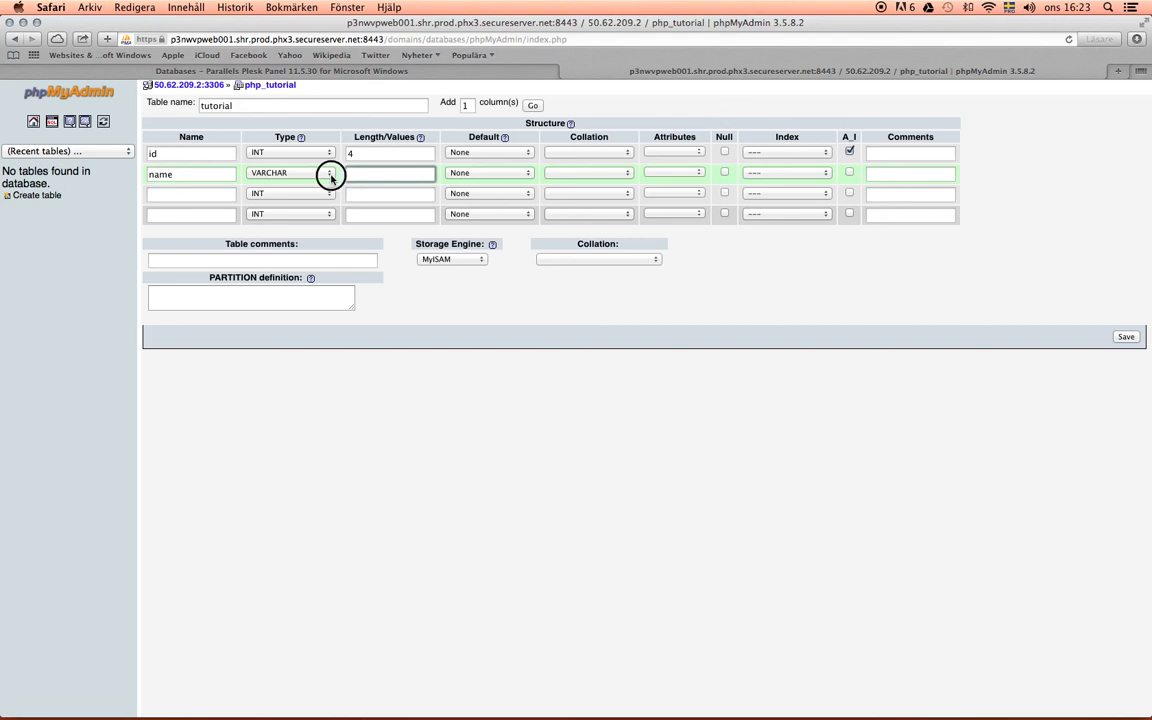
pyautogui.click(331, 175)
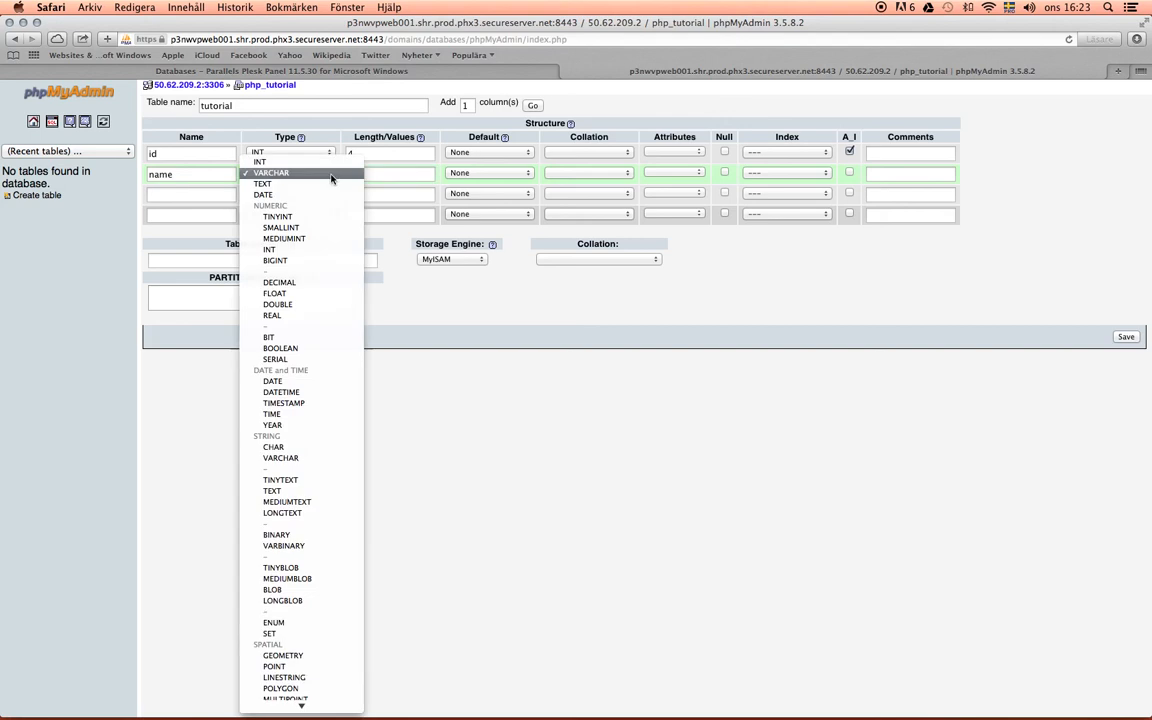
pyautogui.click(405, 179)
pyautogui.click(405, 176)
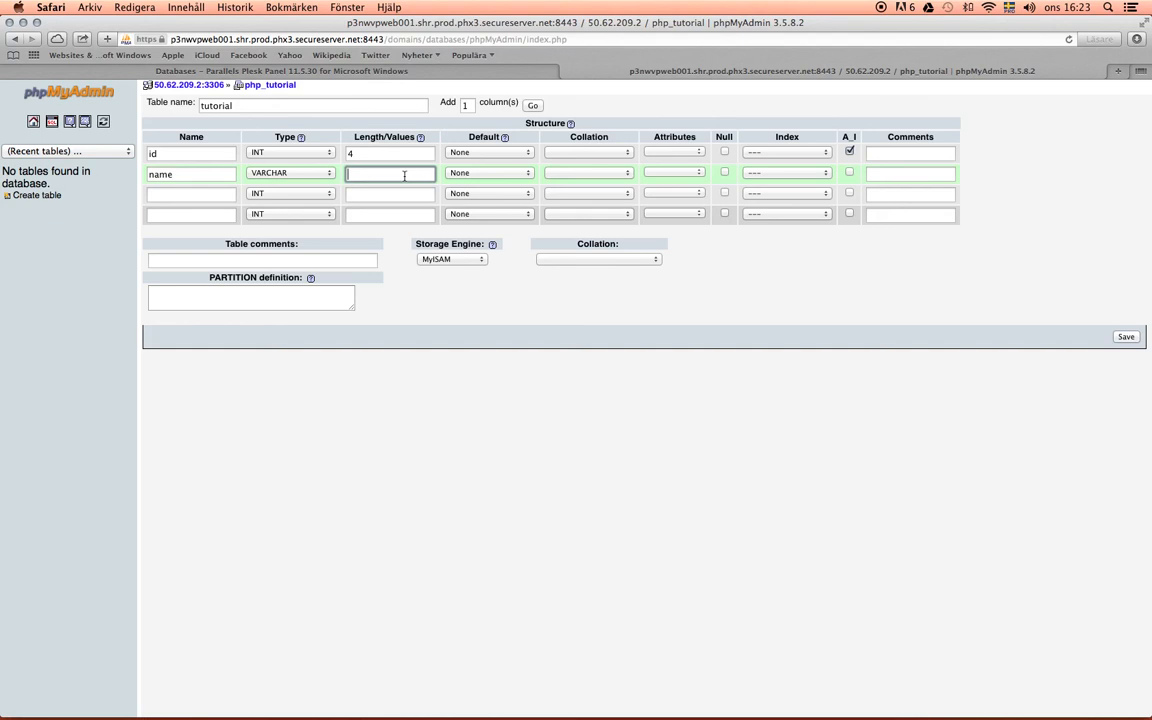
pyautogui.write('65')
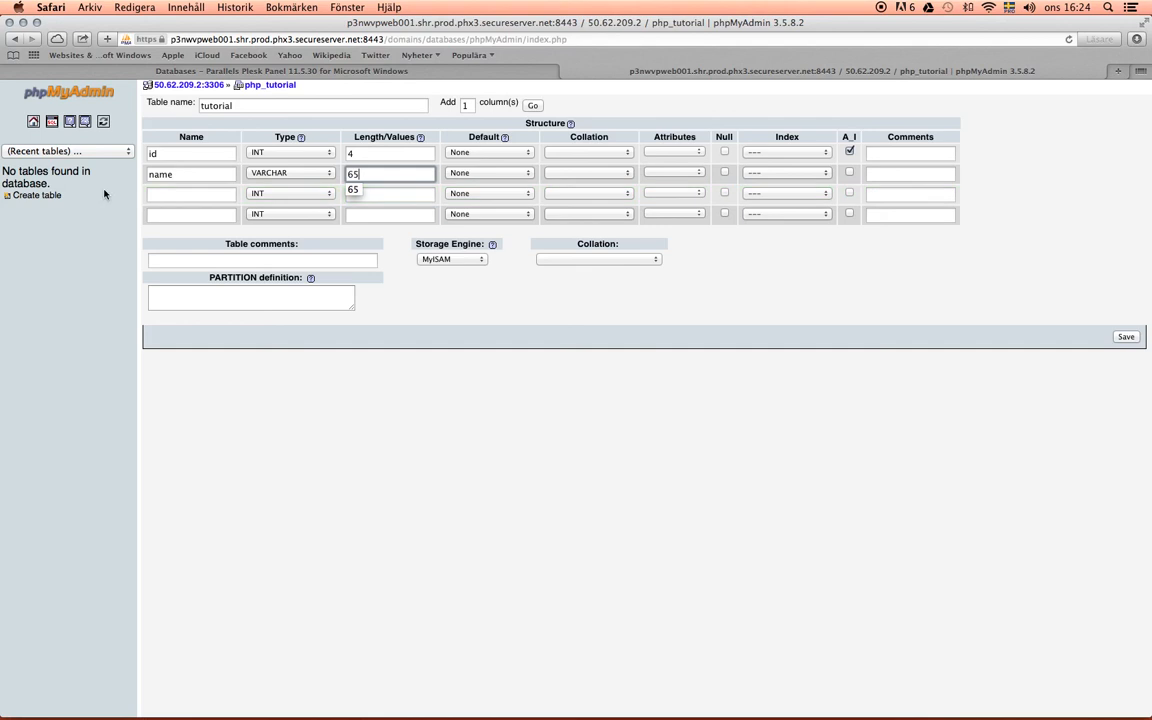
pyautogui.click(170, 175)
pyautogui.click(377, 175)
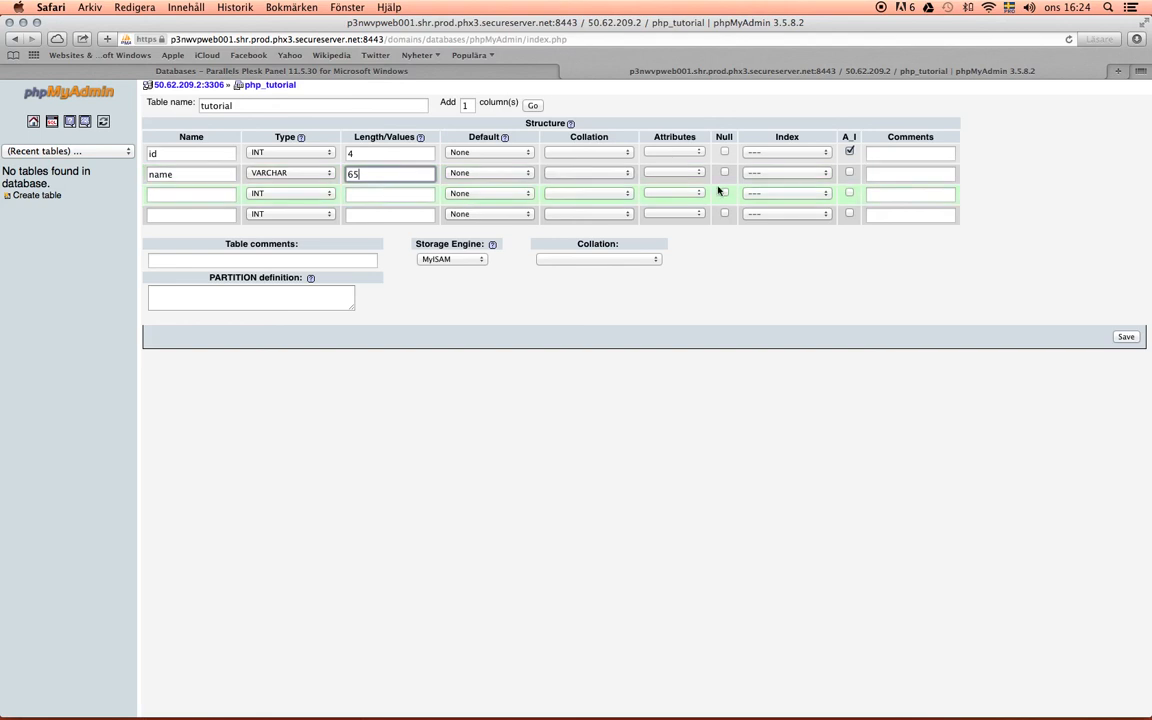
# - Define the third column as email with type VARCHAR and length 65, and save the table
pyautogui.click(197, 194)
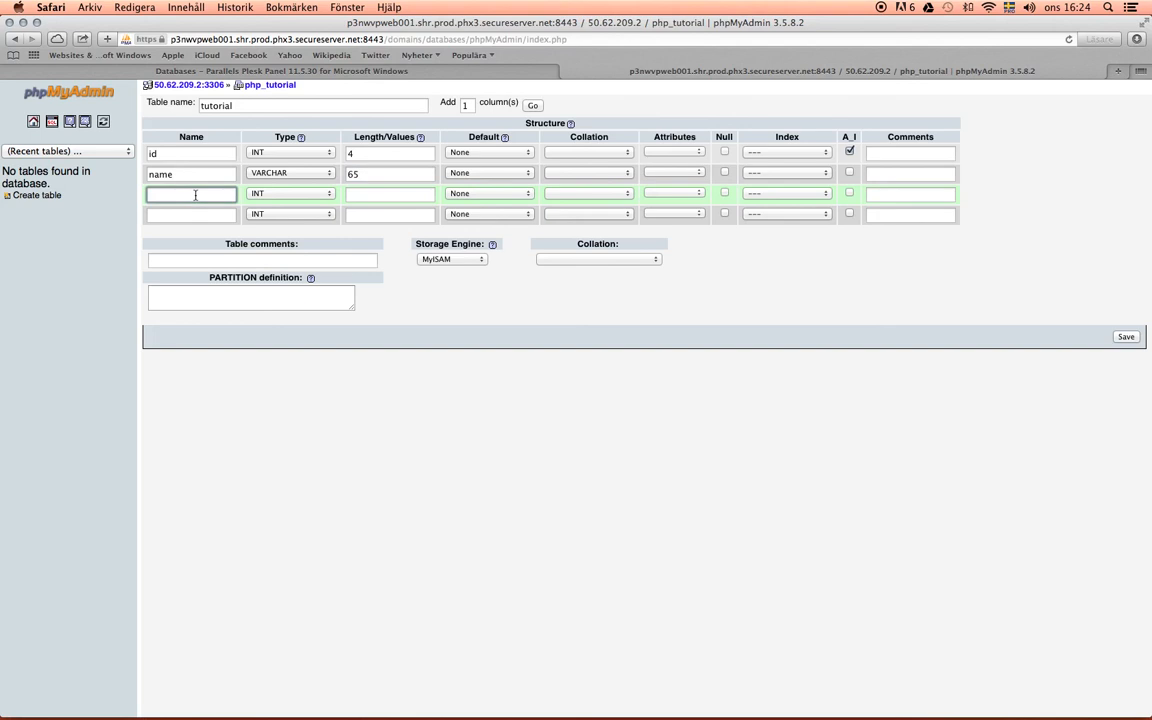
pyautogui.write('email')
pyautogui.click(306, 192)
pyautogui.click(298, 197)
pyautogui.press('v')
pyautogui.click(349, 195)
pyautogui.write('65')
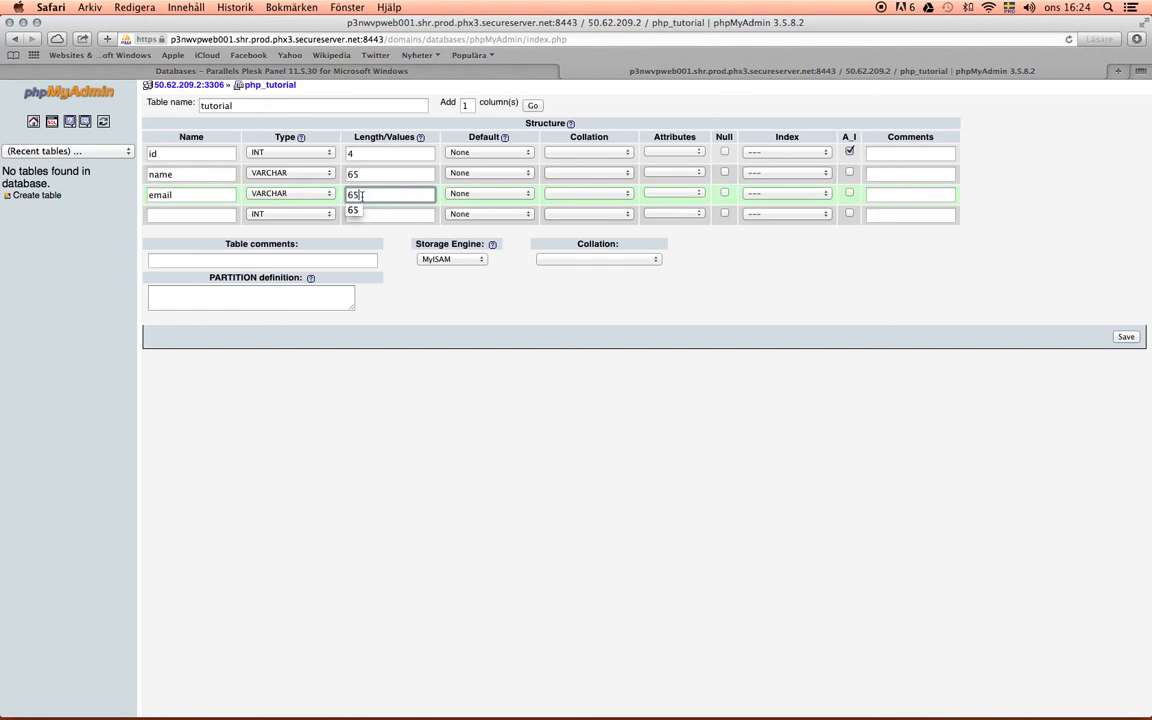
pyautogui.moveTo(361, 195); pyautogui.dragTo(341, 195)
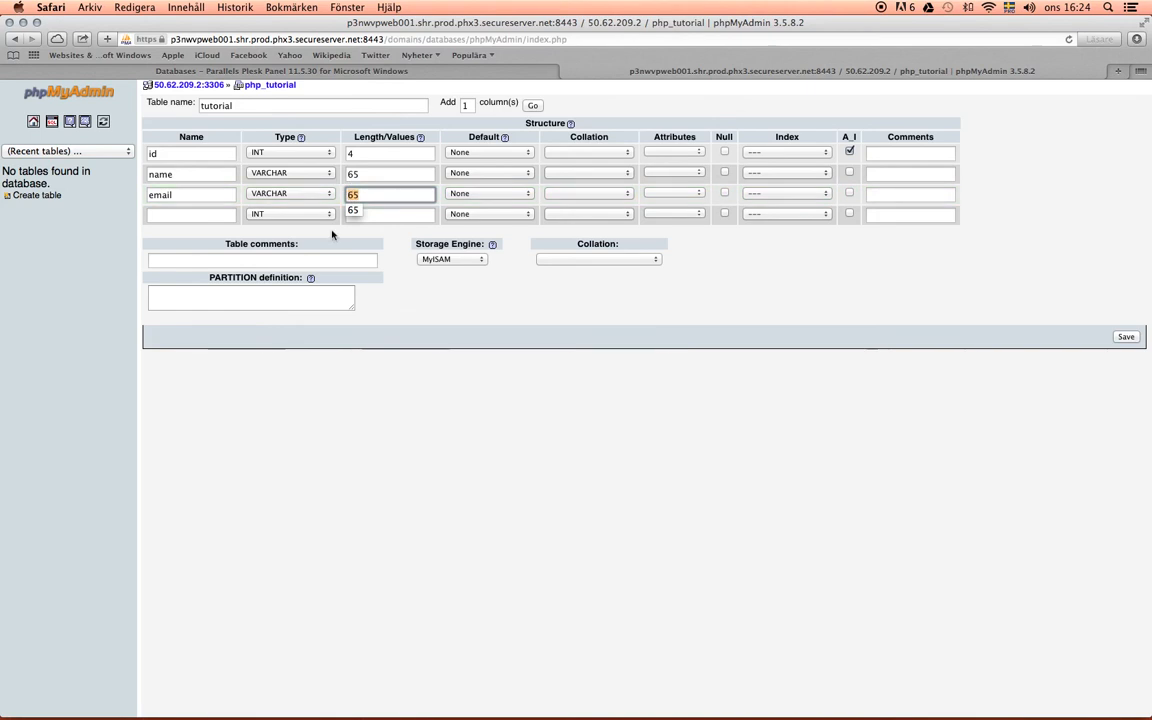
pyautogui.click(180, 196)
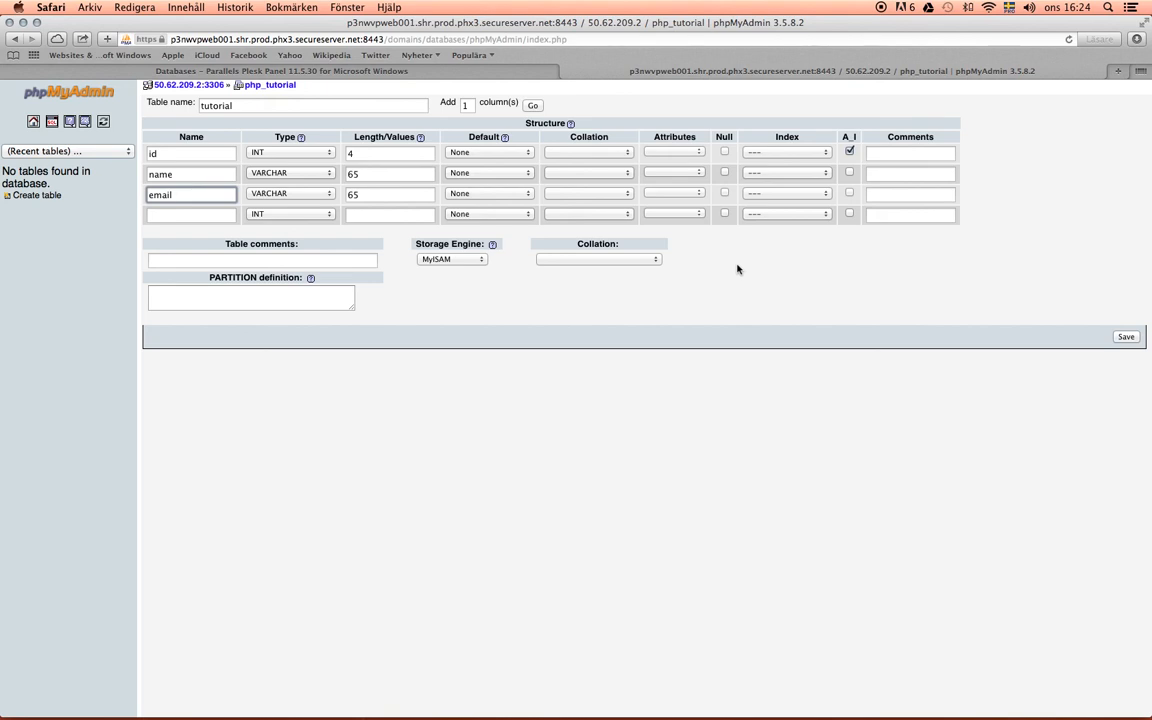
pyautogui.click(1124, 338)
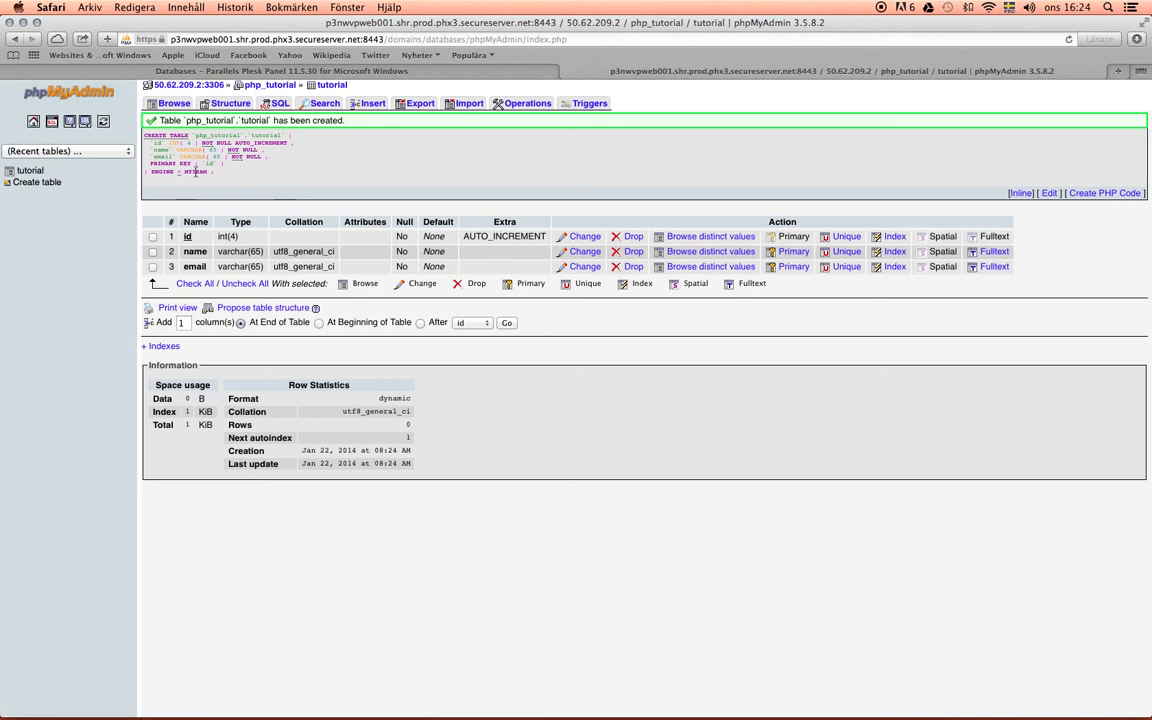
# - Examine the generated SQL statement that creates the tutorial table
pyautogui.moveTo(223, 177); pyautogui.dragTo(150, 140)
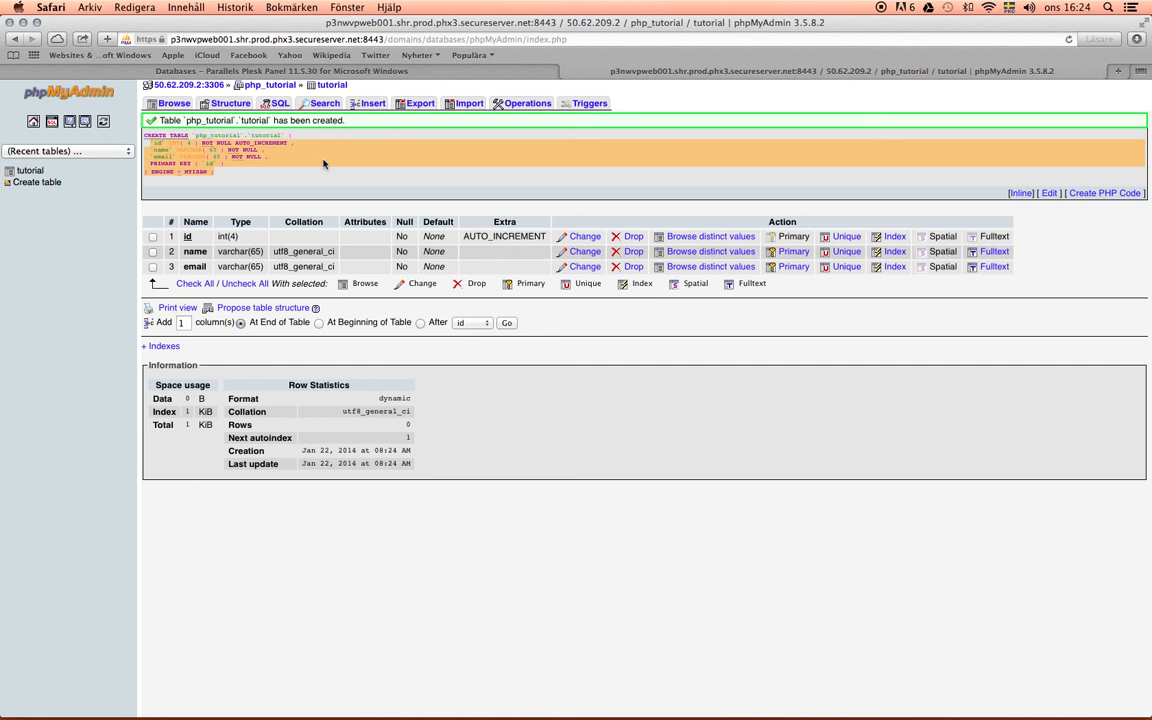
pyautogui.click(217, 174)
pyautogui.moveTo(217, 174); pyautogui.dragTo(143, 134)
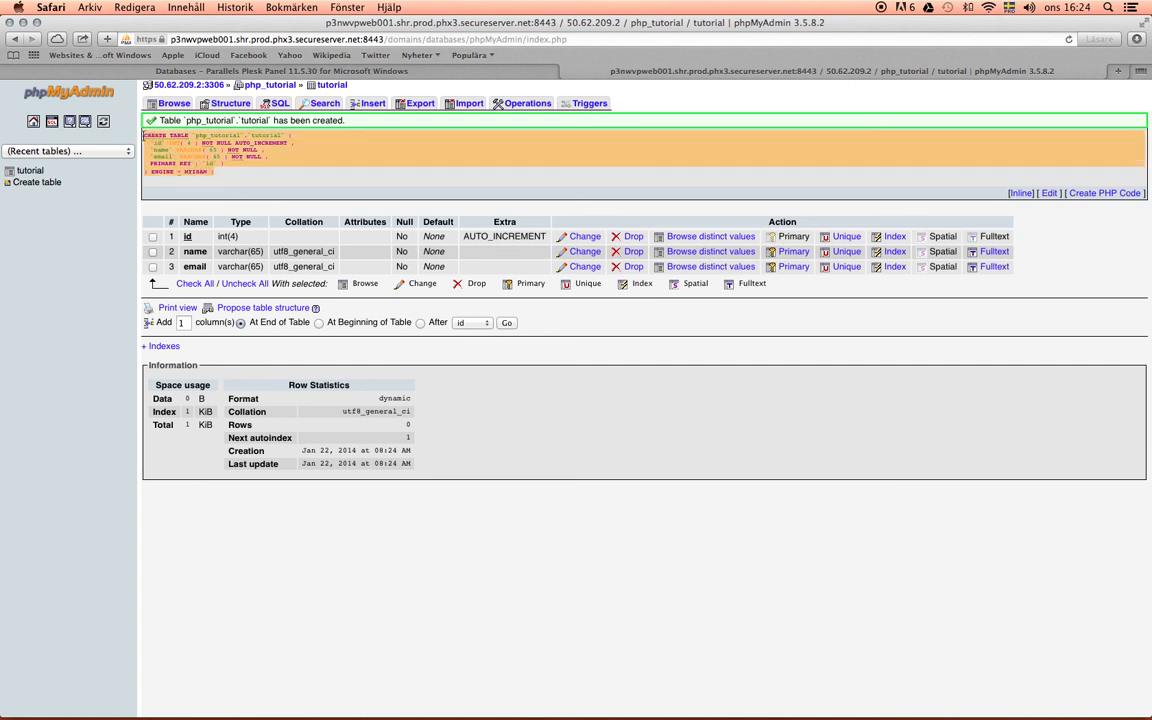
pyautogui.click(222, 176)
pyautogui.moveTo(214, 173); pyautogui.dragTo(146, 135)
pyautogui.click(165, 150)
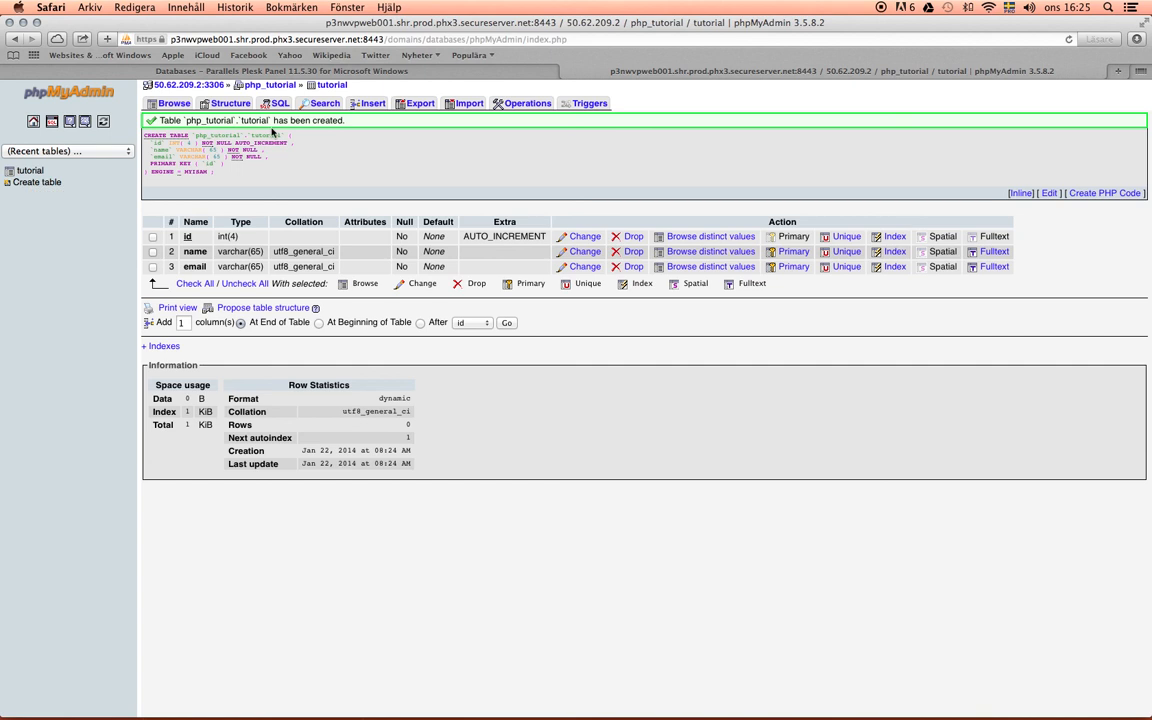
# - Fill in a new row for the tutorial table with the person's name and e-mail address, leaving id empty
pyautogui.click(373, 104)
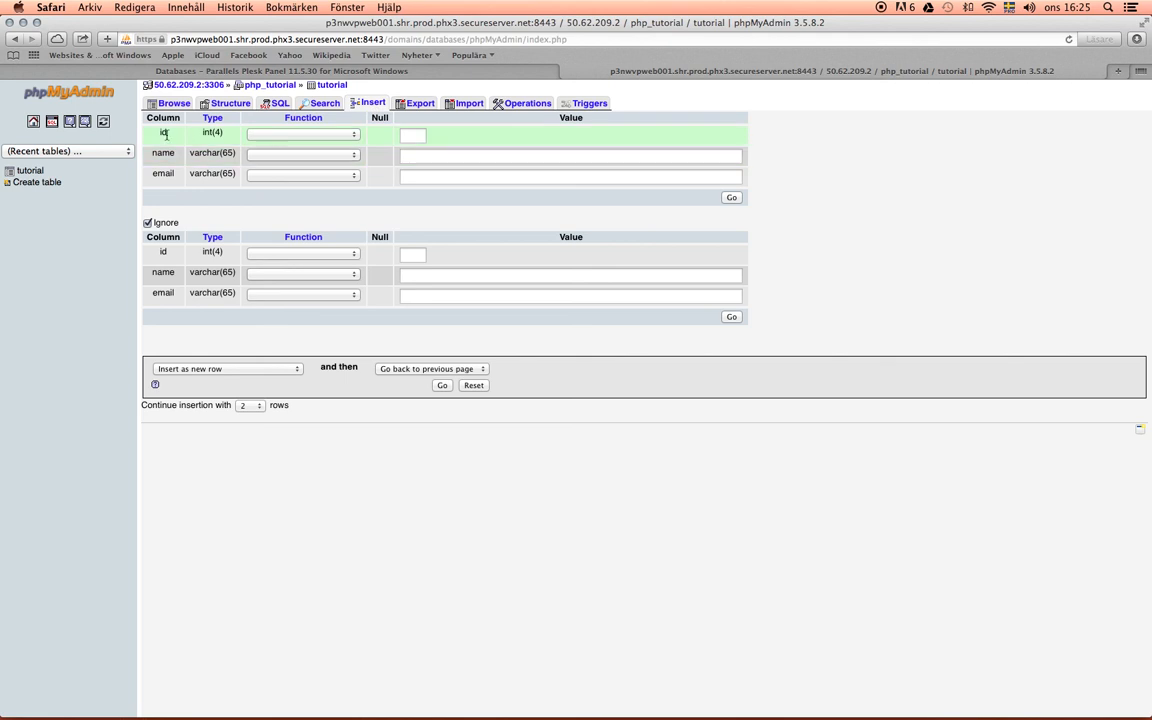
pyautogui.moveTo(350, 122); pyautogui.dragTo(152, 134)
pyautogui.click(511, 139)
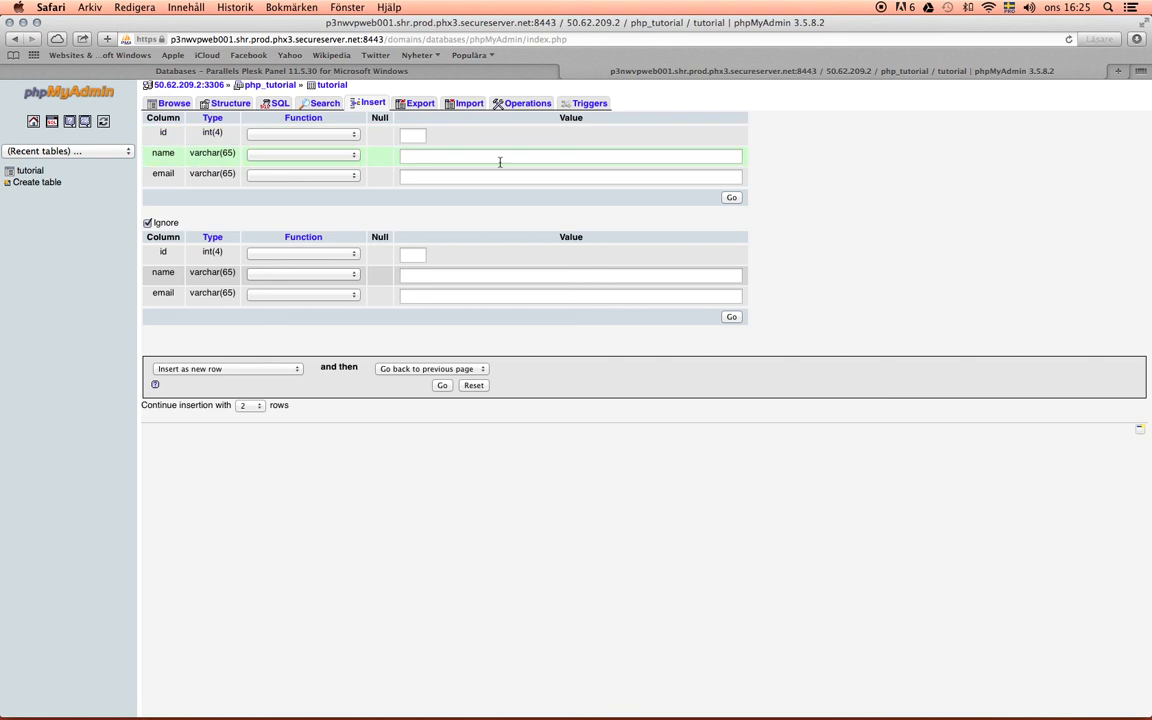
pyautogui.click(454, 155)
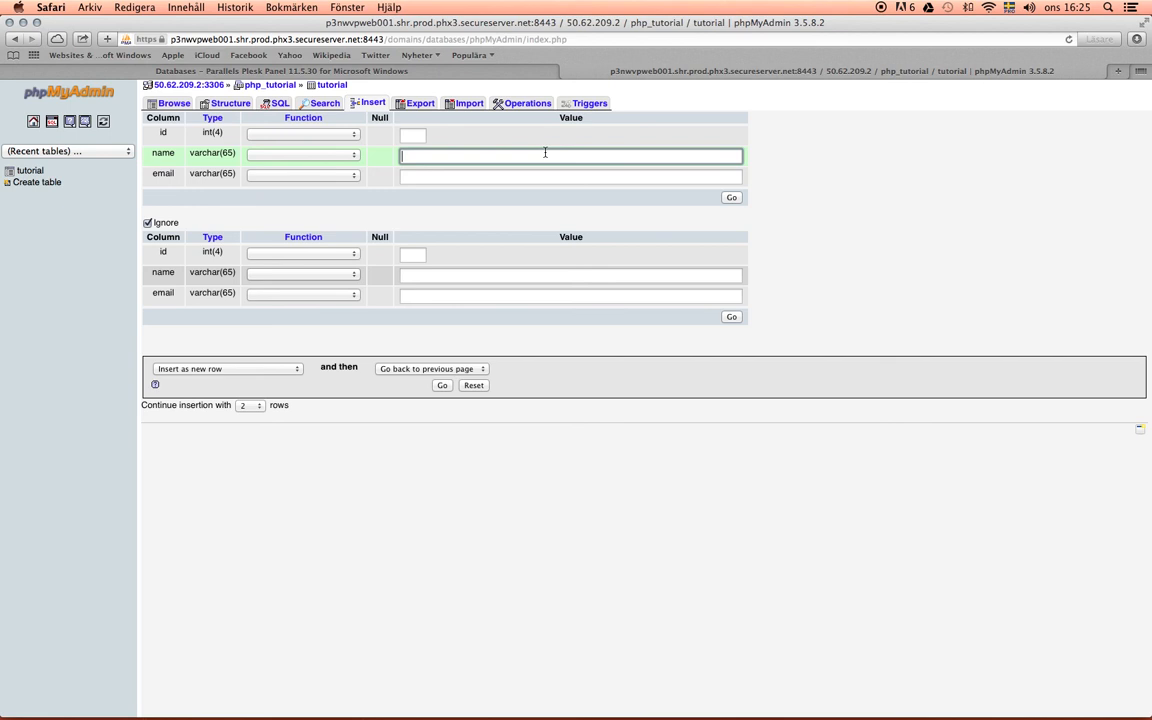
pyautogui.write('Ozzy')
pyautogui.click(527, 176)
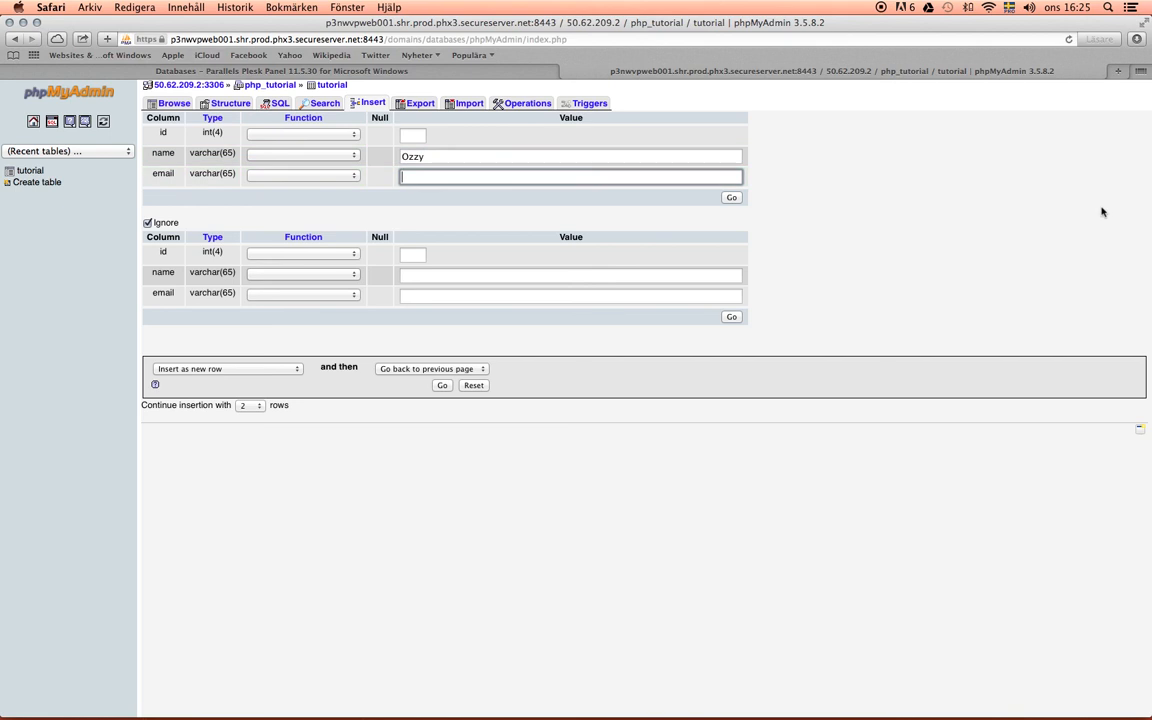
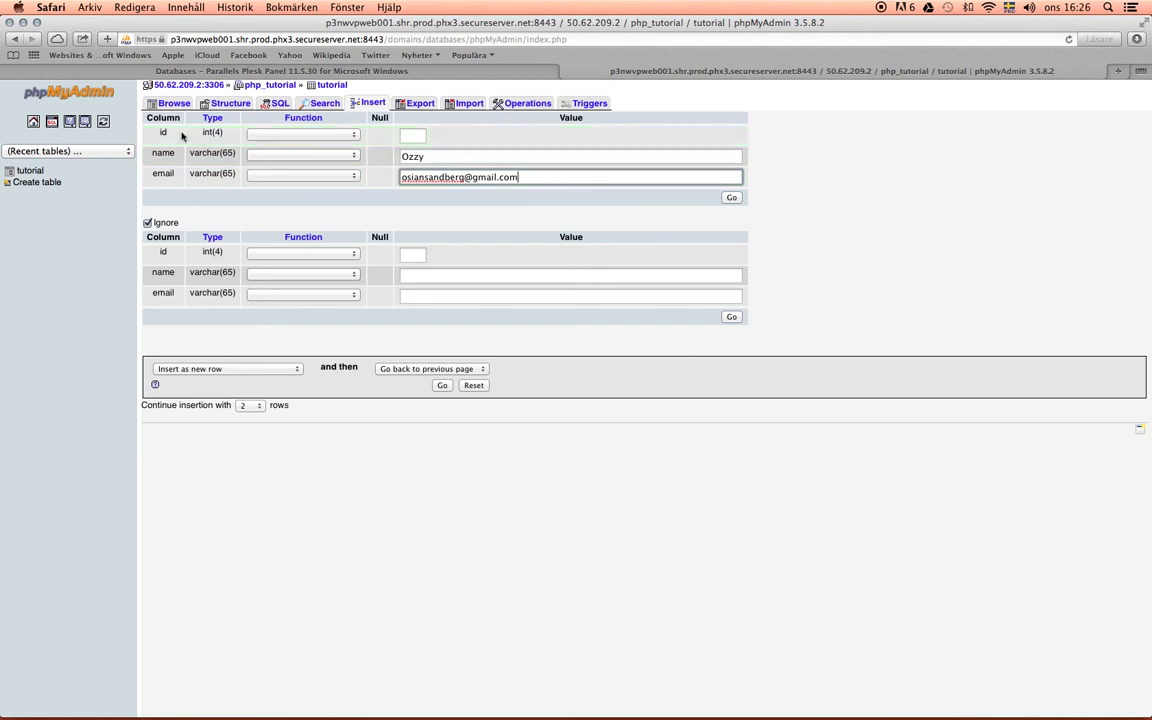
pyautogui.click(395, 136)
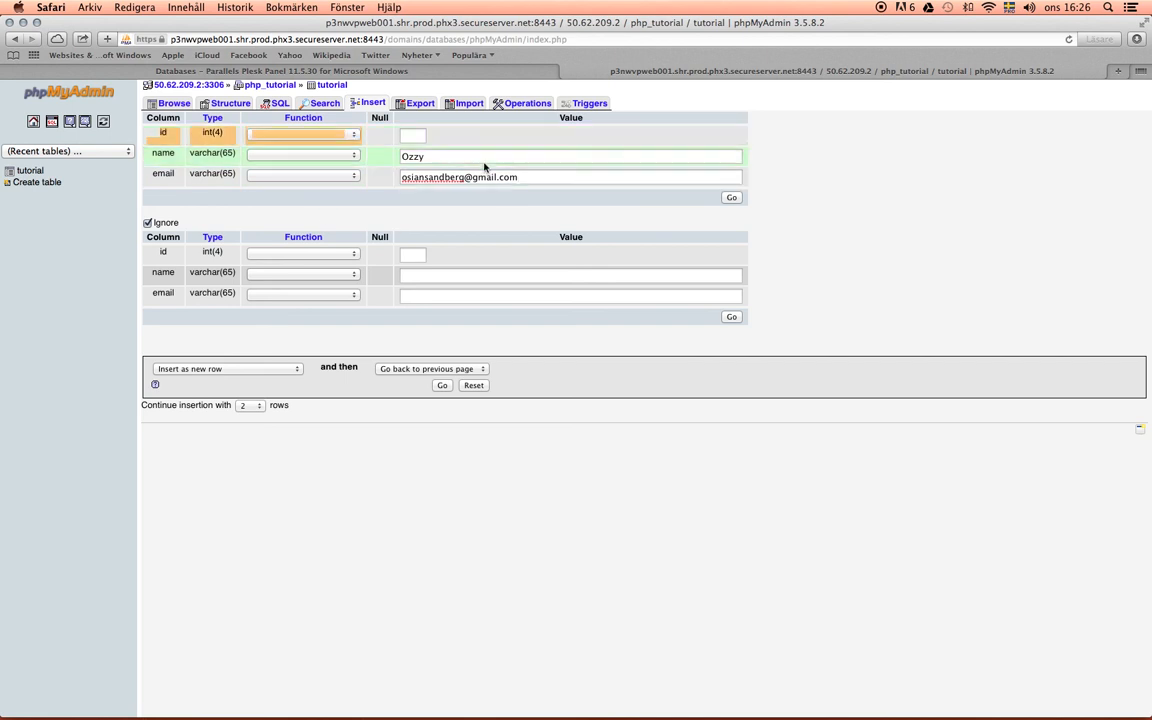
pyautogui.click(563, 178)
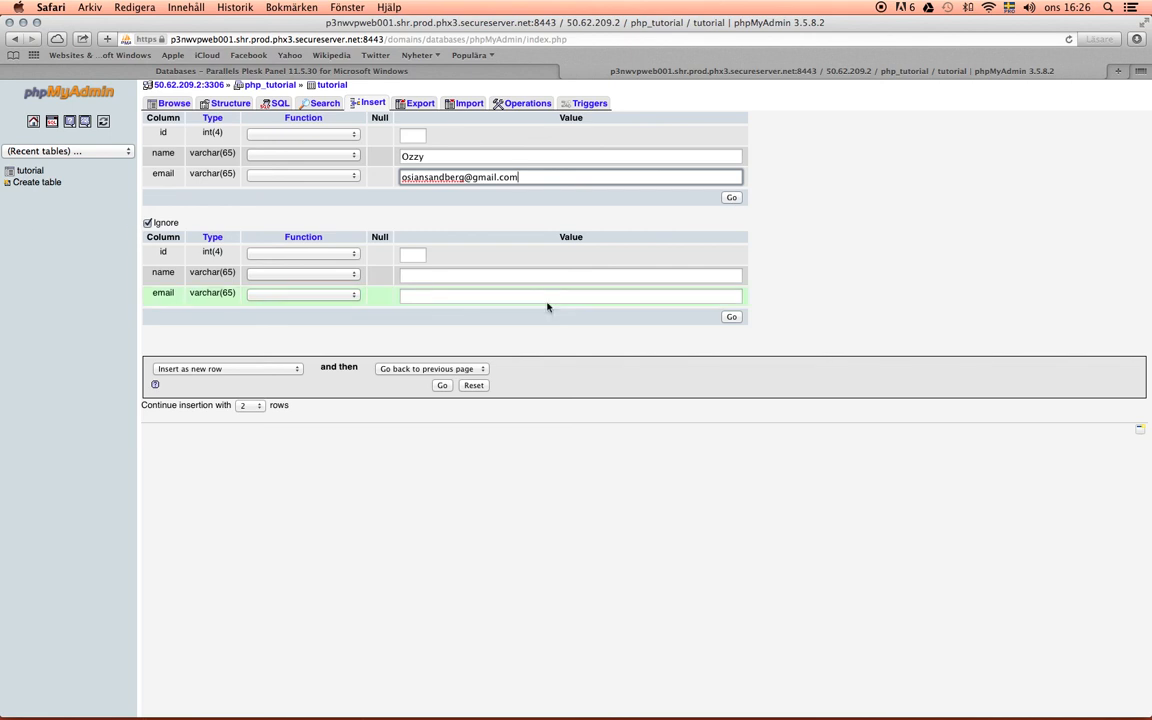
# - Submit the new row and browse the records of the tutorial table
pyautogui.click(733, 199)
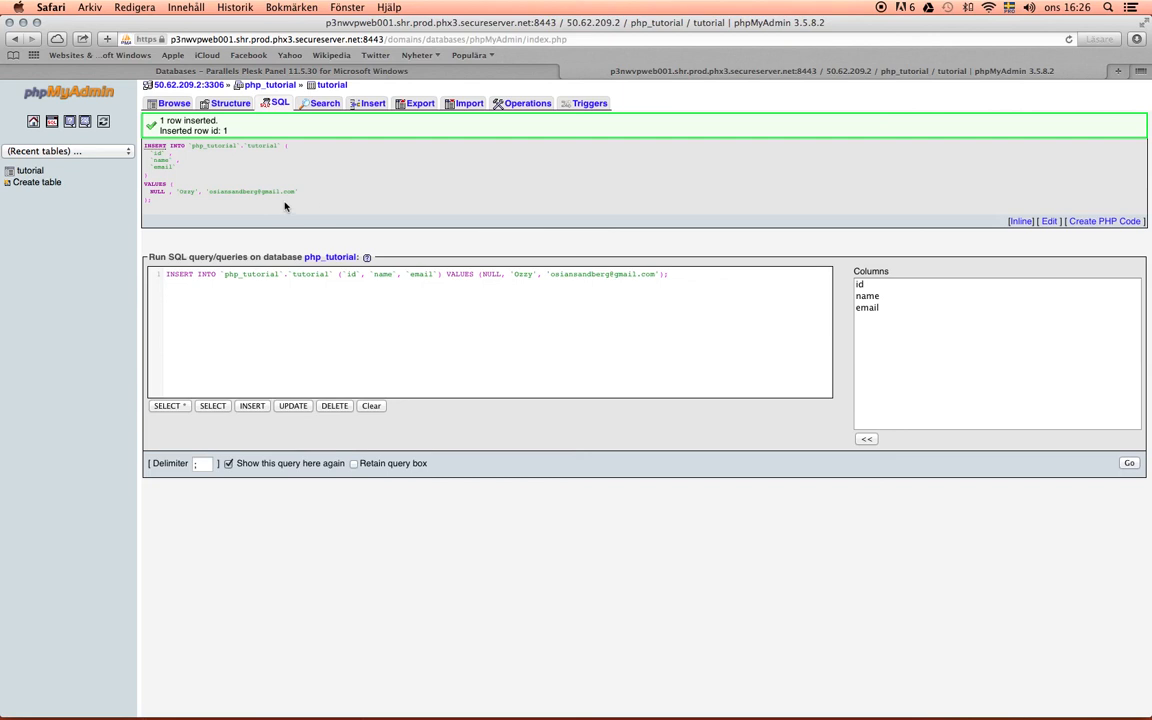
pyautogui.click(38, 172)
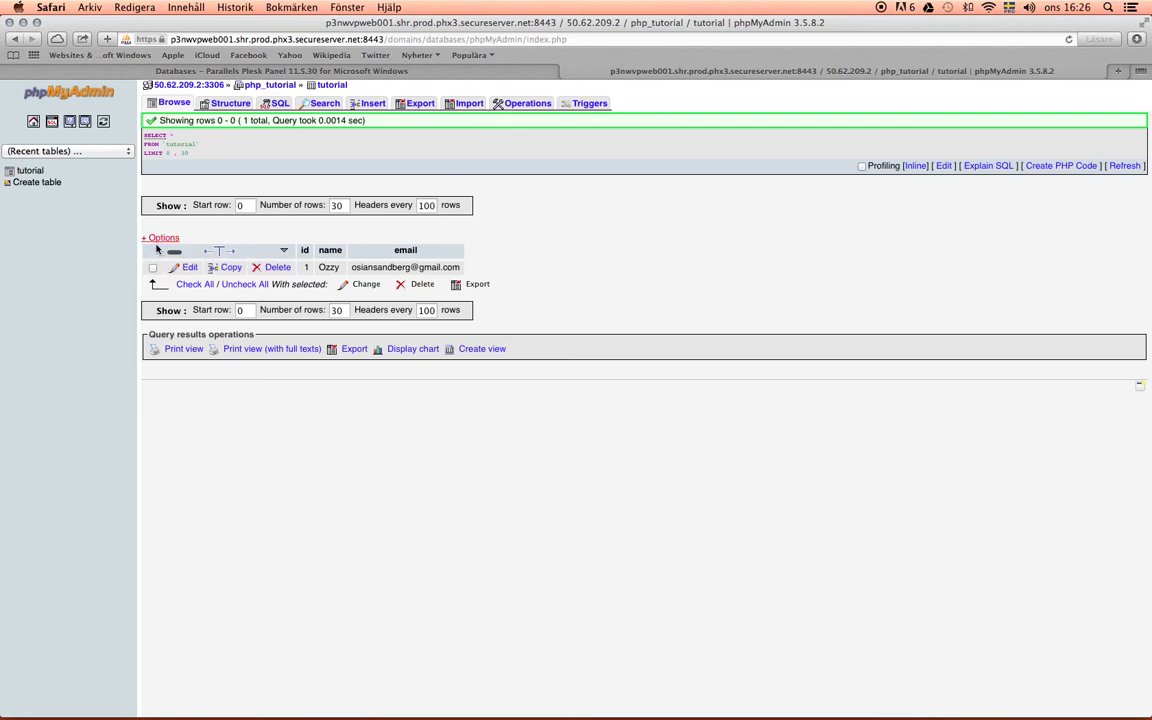
pyautogui.click(306, 268)
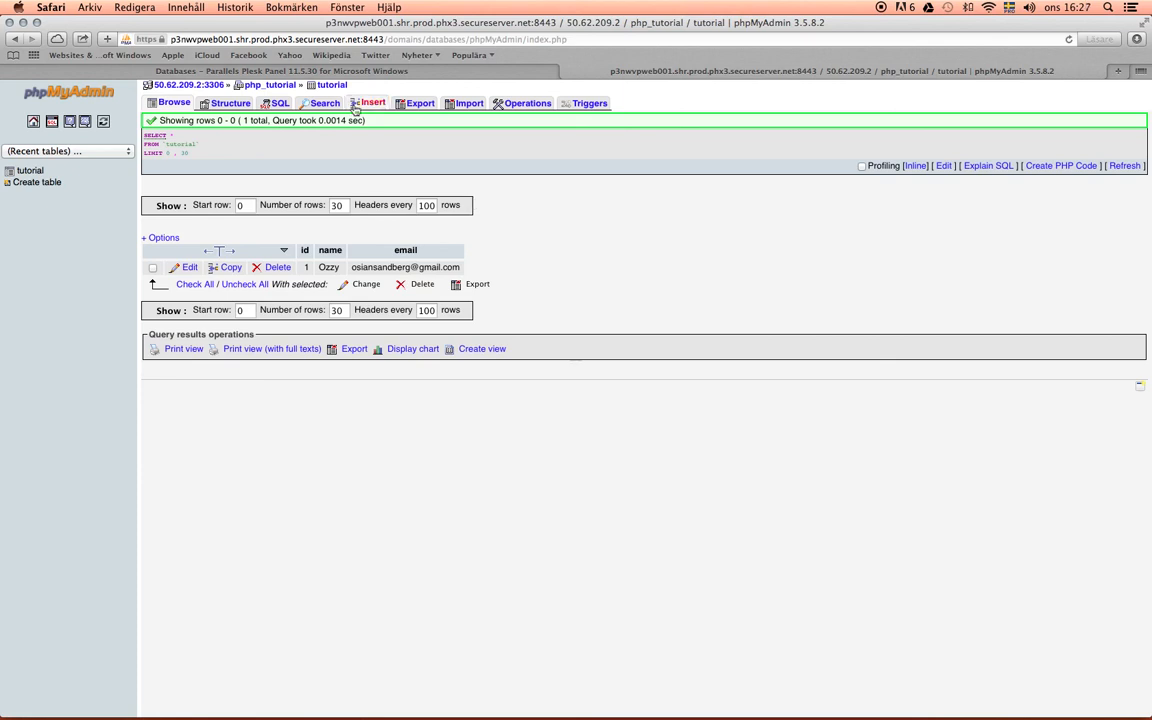
# - Insert another row into the tutorial table with name Obama and an e-mail address, leaving id empty, and browse the table's records
pyautogui.click(373, 104)
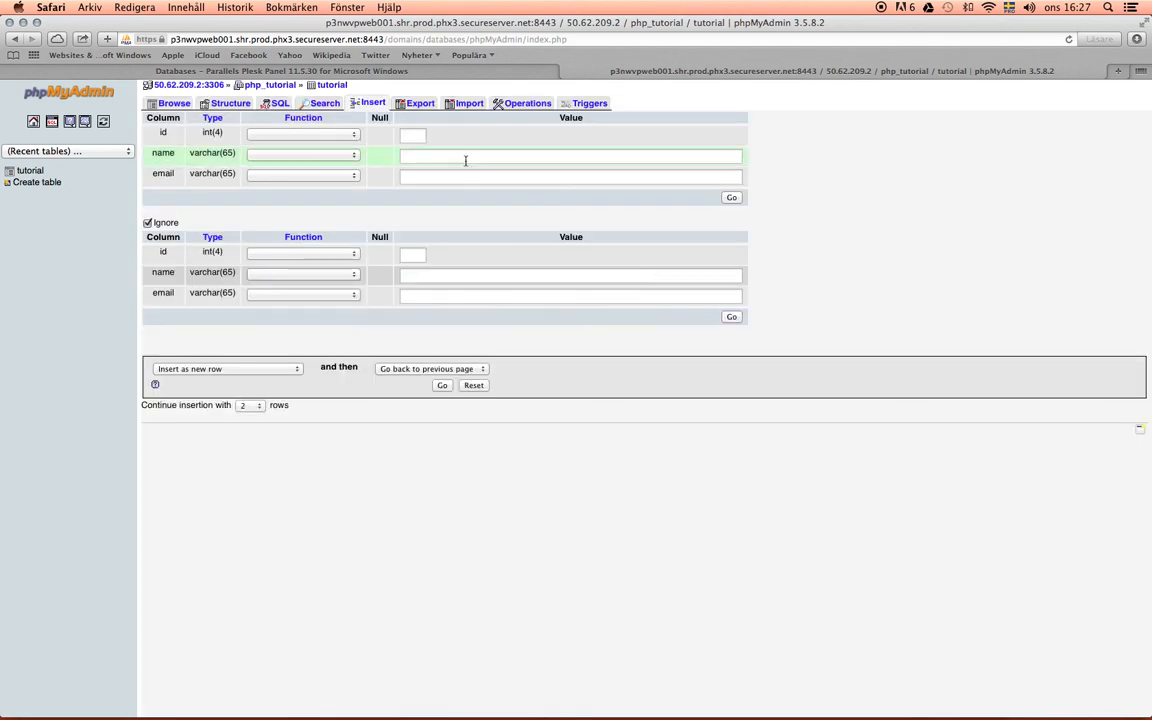
pyautogui.click(465, 157)
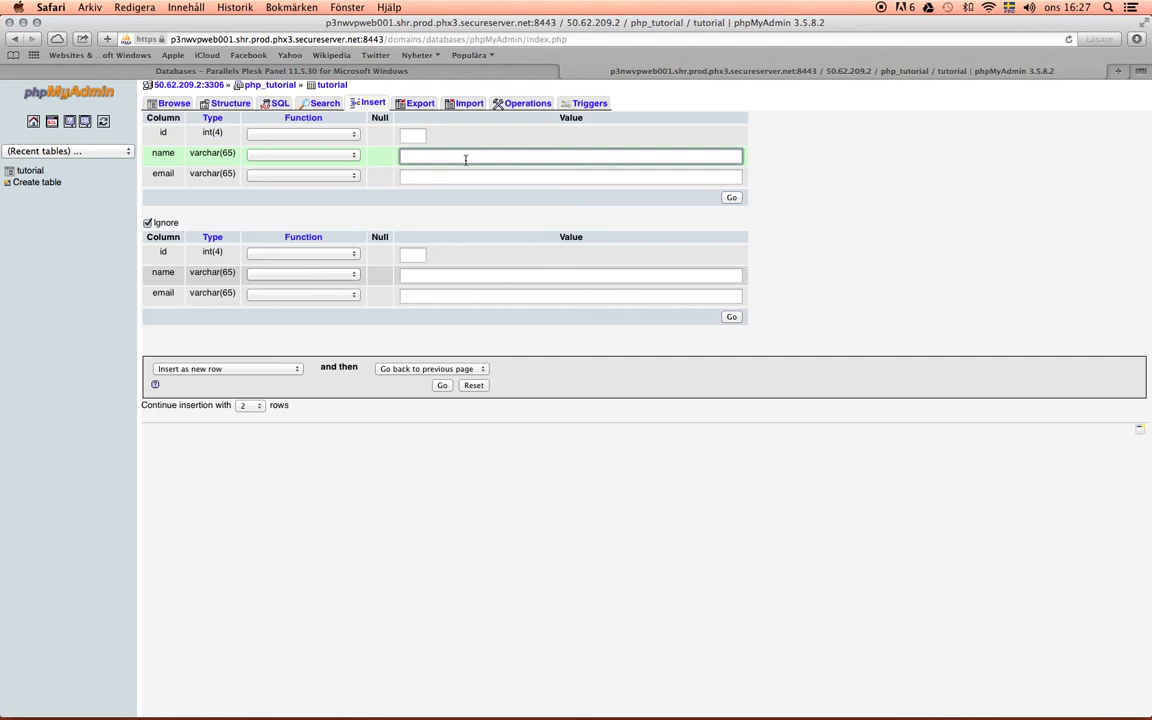
pyautogui.write('Obama')
pyautogui.press('Tab')
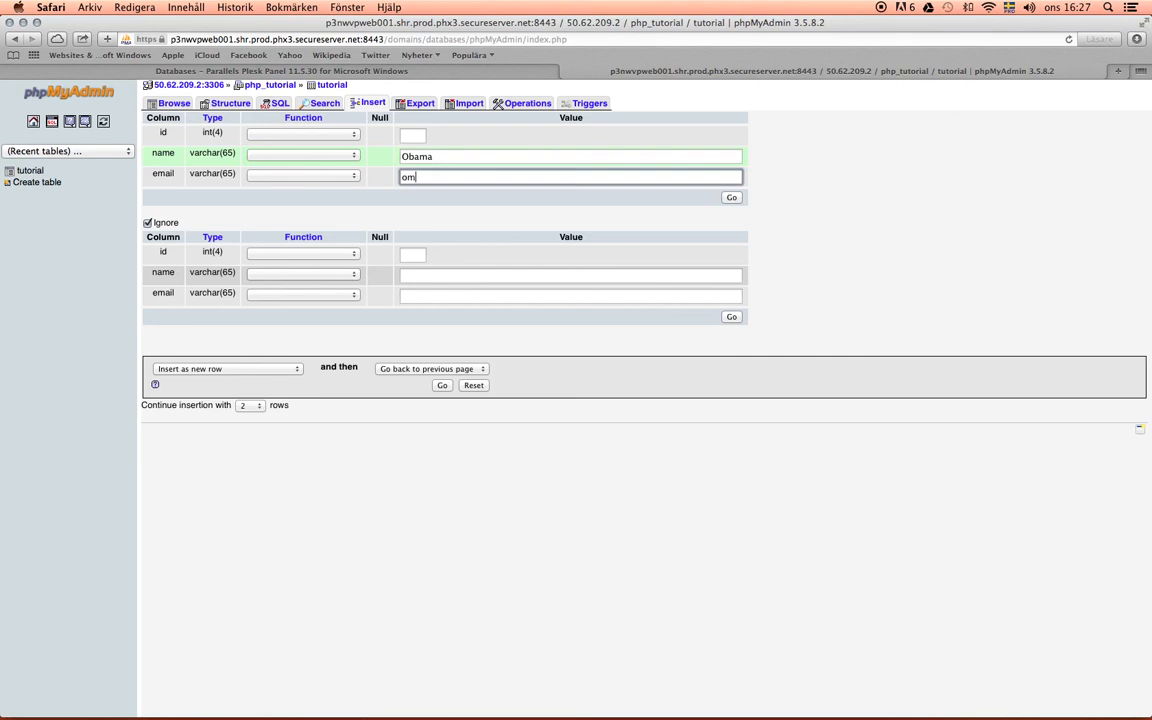
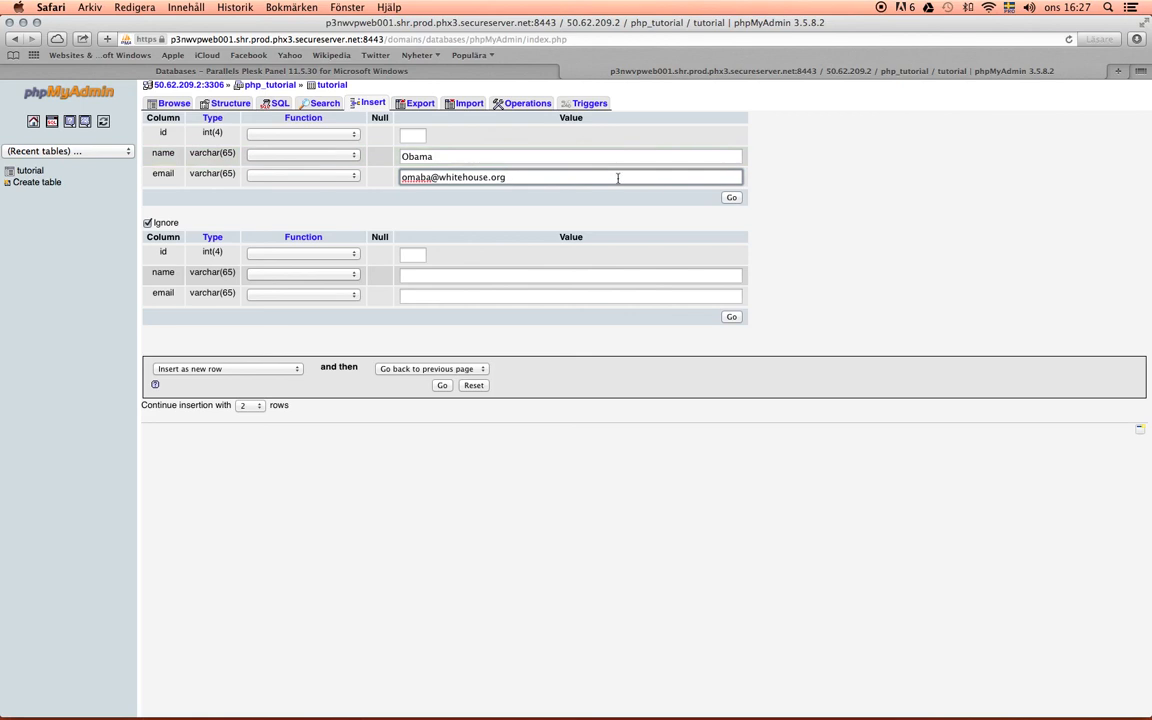
pyautogui.click(730, 198)
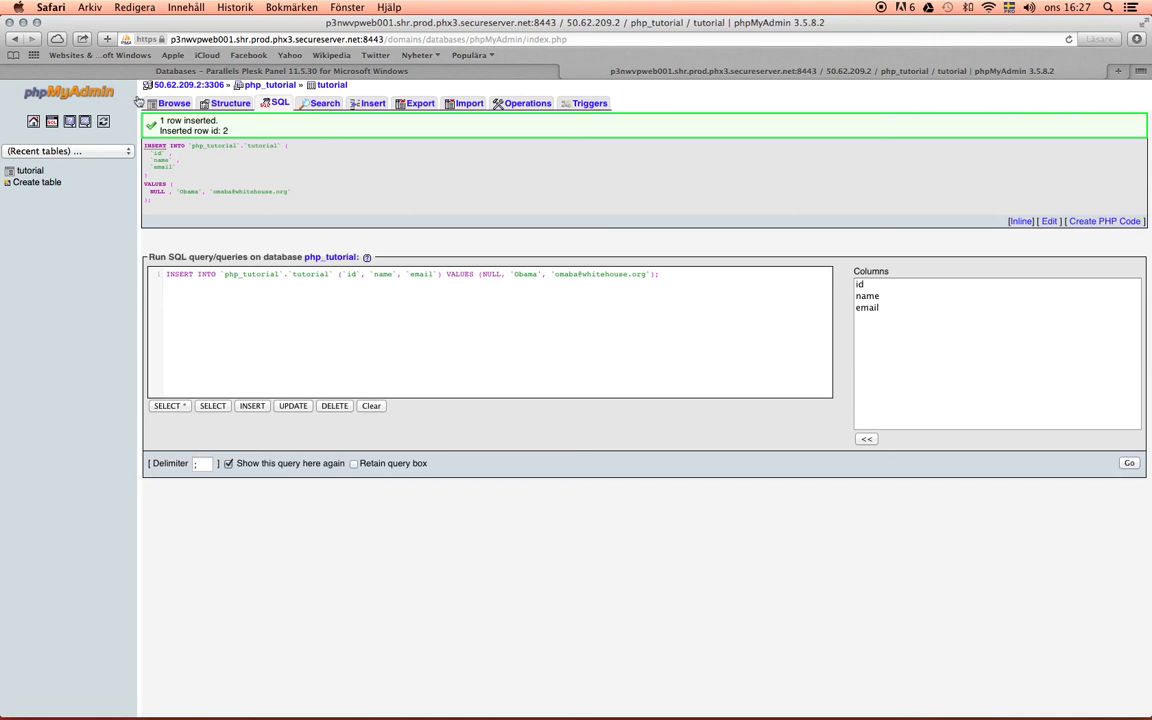
pyautogui.click(24, 170)
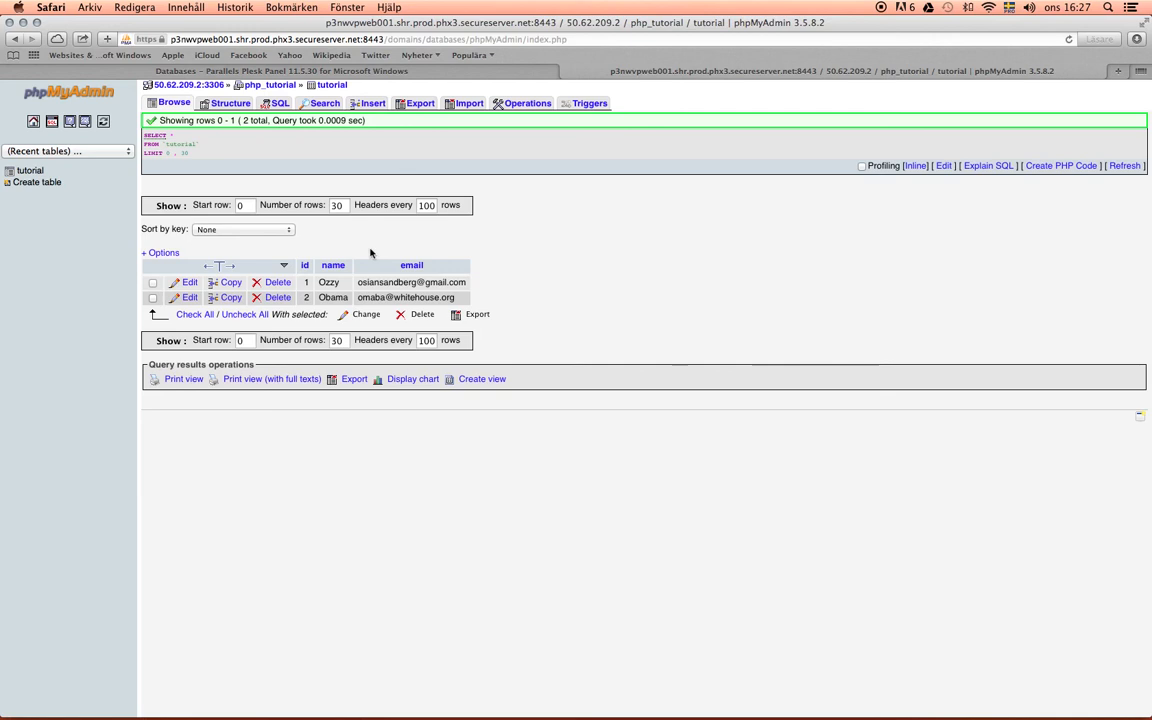
pyautogui.click(307, 298)
pyautogui.click(306, 282)
pyautogui.click(306, 298)
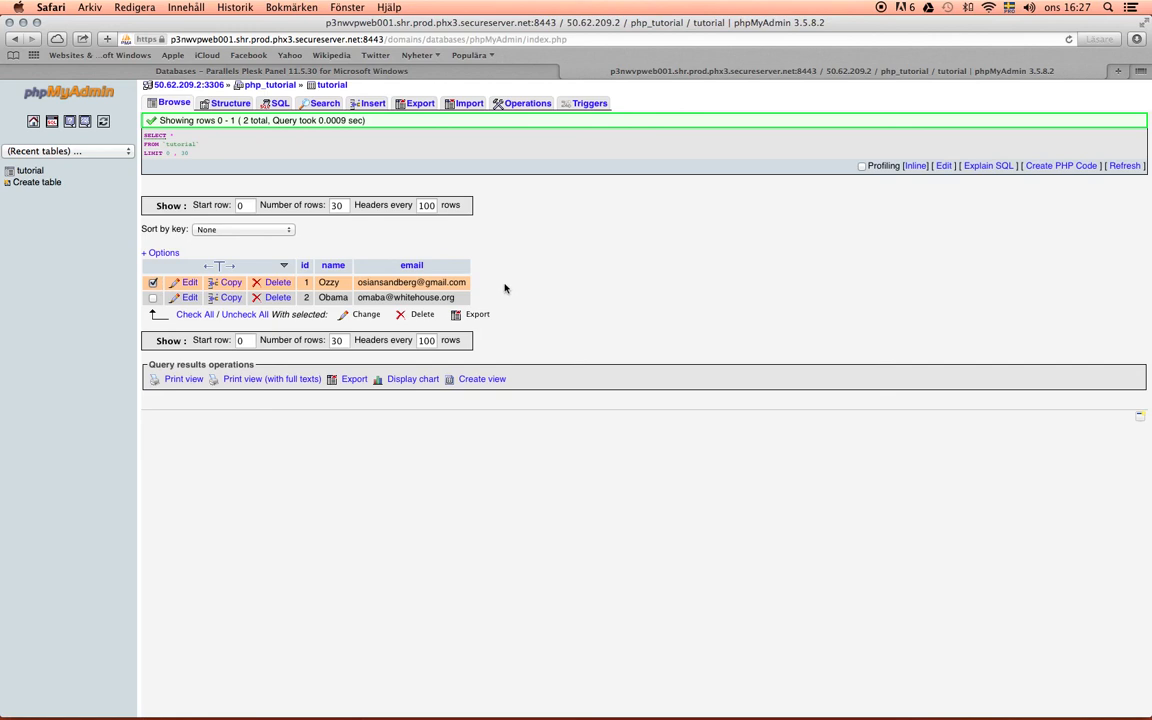
pyautogui.moveTo(461, 299); pyautogui.dragTo(202, 310)
pyautogui.click(676, 290)
pyautogui.click(152, 282)
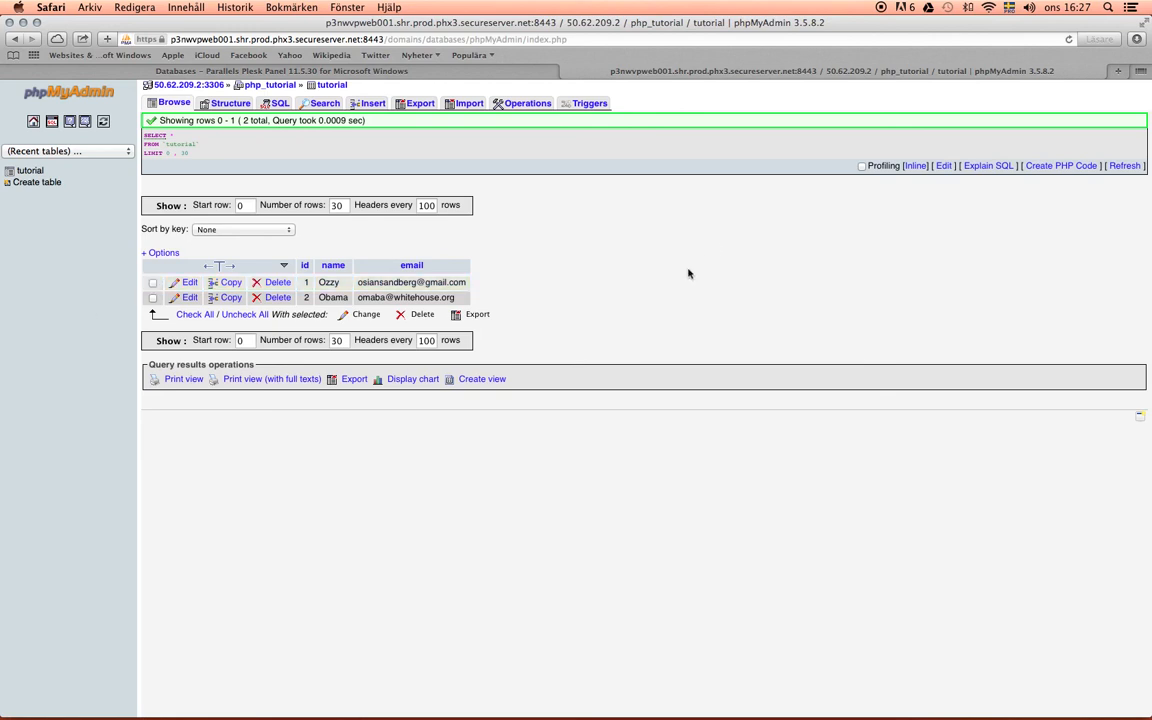